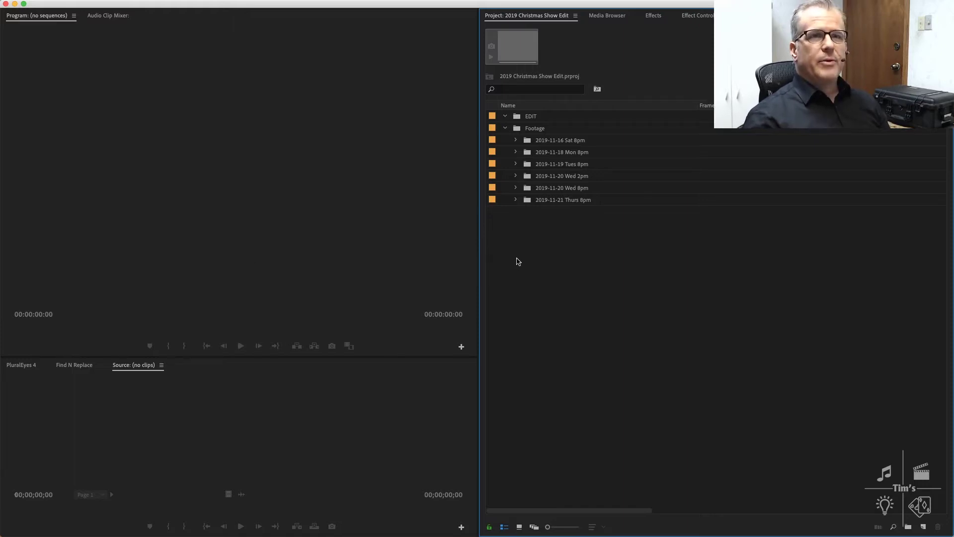
- Expand the 2019-11-18 Mon 8pm bin inside the Footage bin
left_click(519, 130)
left_click(528, 142)
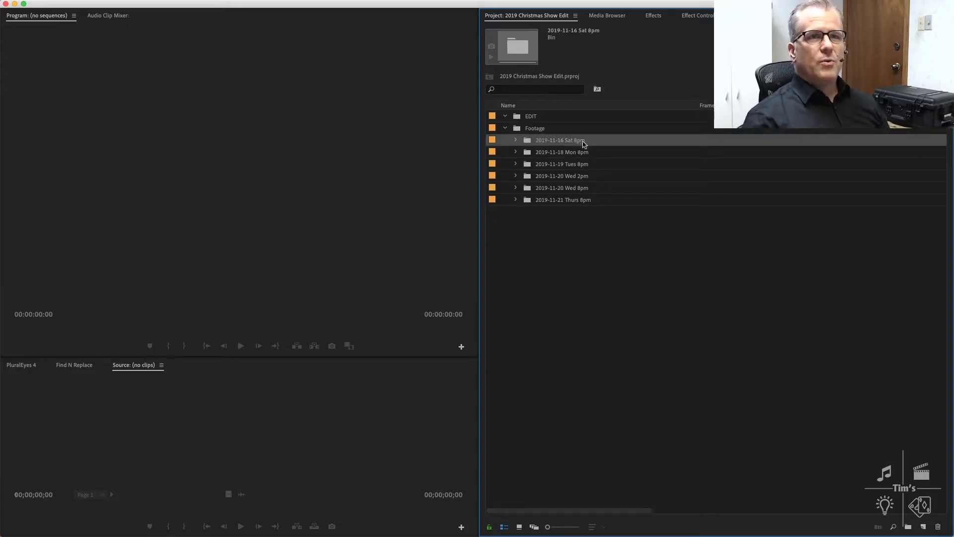
left_click(516, 152)
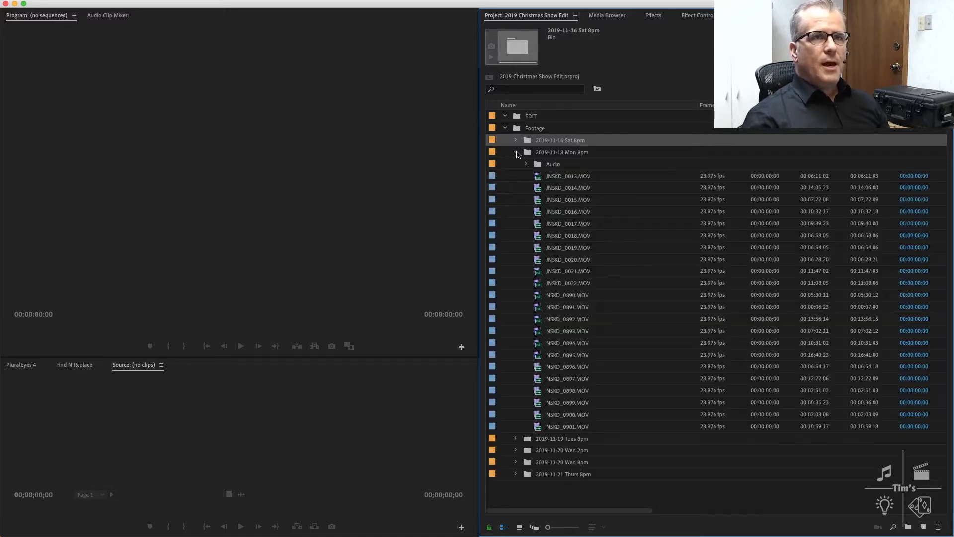
left_click(575, 154)
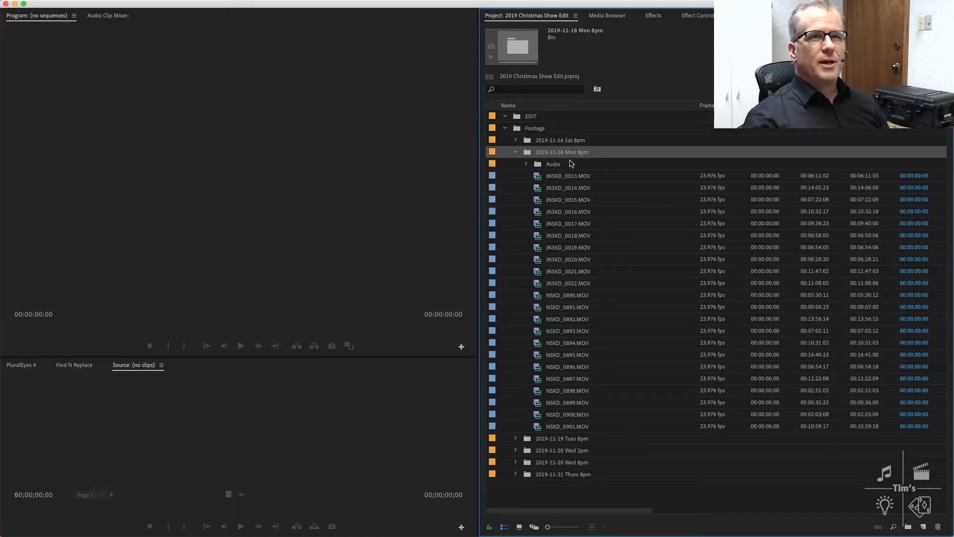
- Review the NSKD_0890–0901 and JNSKD_0013–0022 camera clips by selecting each range
left_click(541, 295)
left_click(539, 428, "shift")
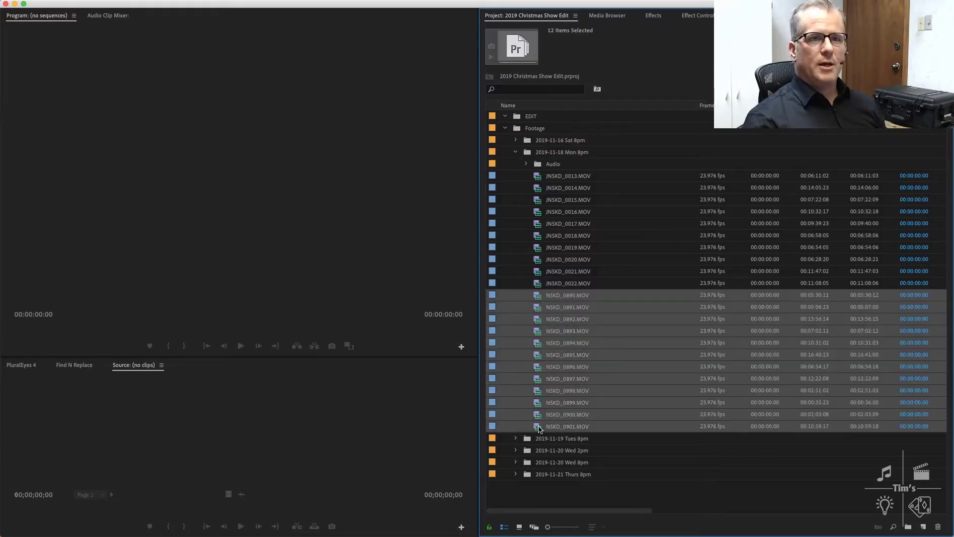
left_click(541, 284)
left_click(541, 177, "shift")
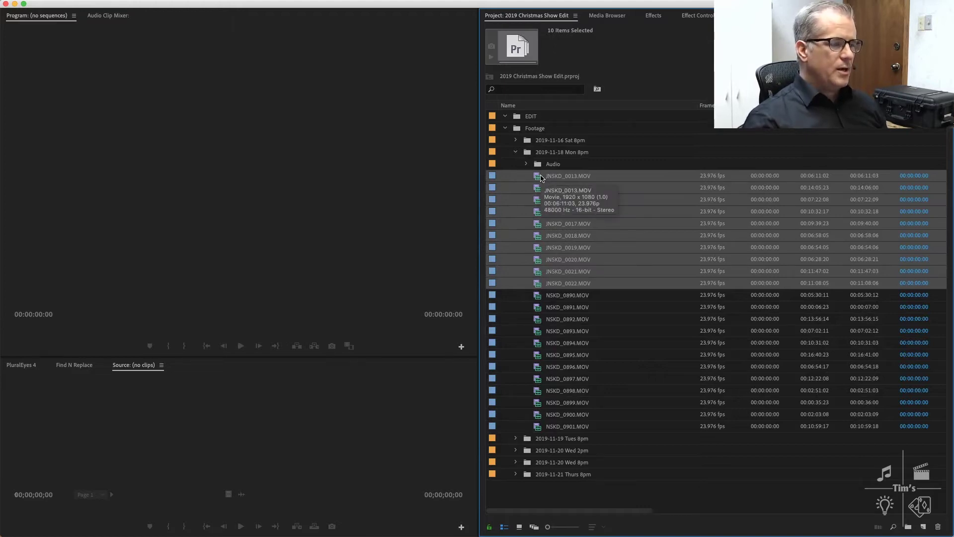
- Select the EDIT bin and start a new sequence with Cmd+N
left_click(522, 119)
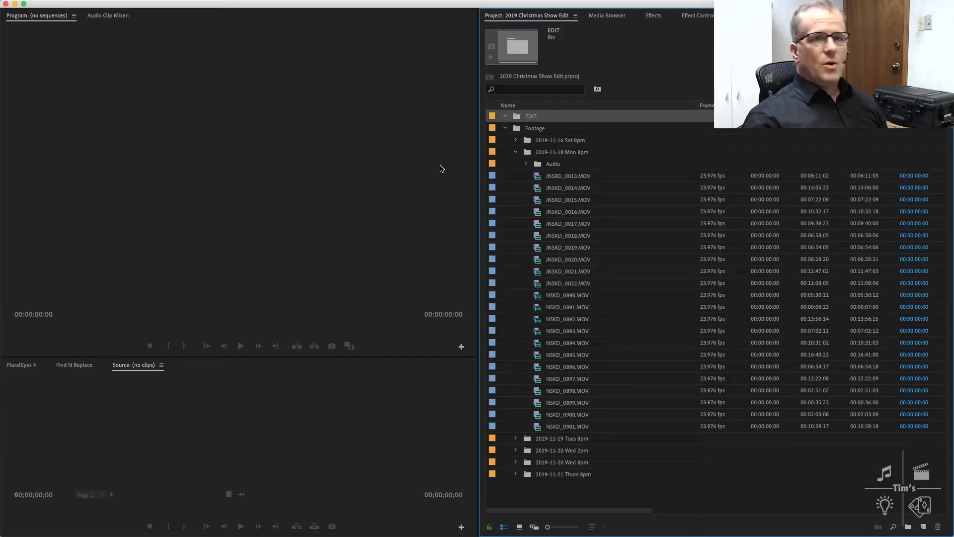
left_click(923, 526)
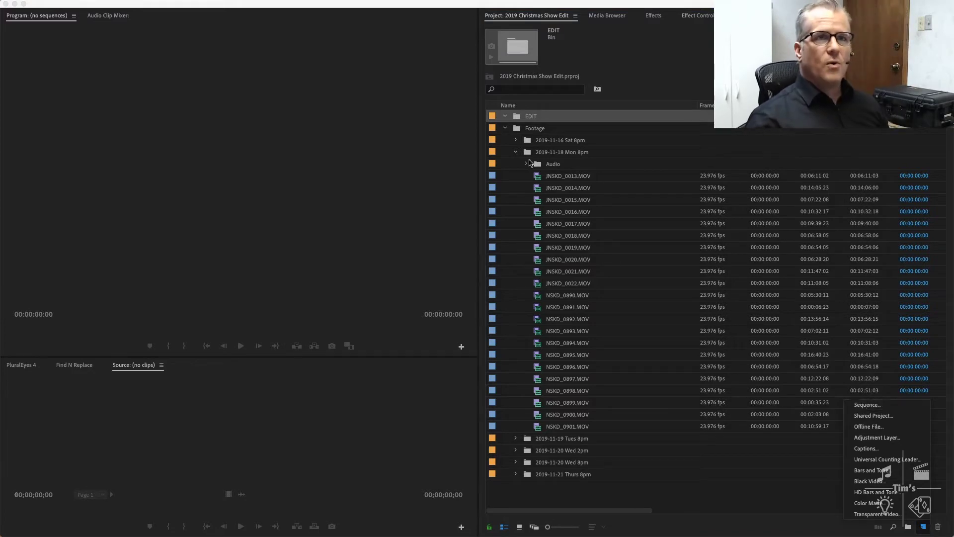
left_click(533, 121)
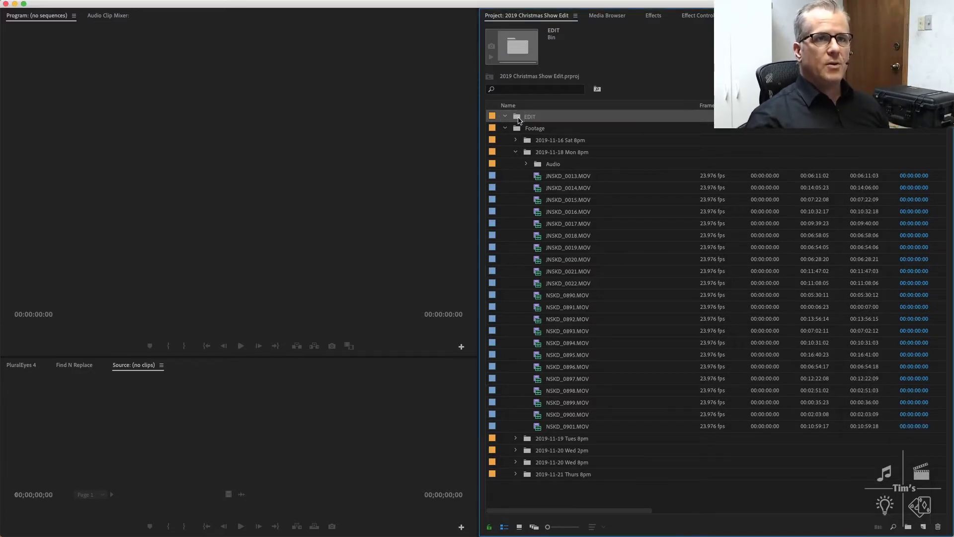
key("super+n")
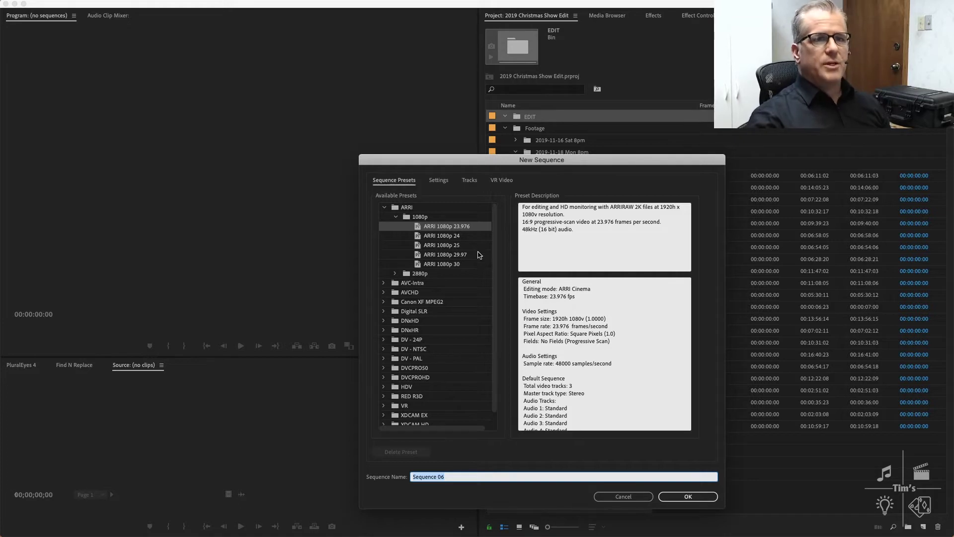
- Replace the default name of the ARRI 1080p 23.976 sequence with 2019-11-18_8pm Show_SyncMap
left_click(453, 476)
left_click_drag(394, 476, 388, 479)
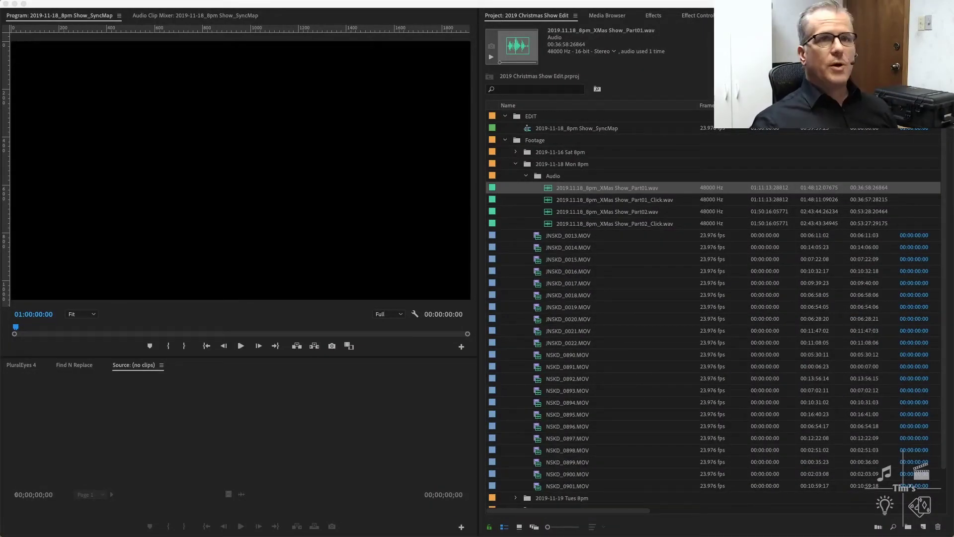
- Select the SyncMap sequence and make the timeline tracks taller
left_click(532, 131)
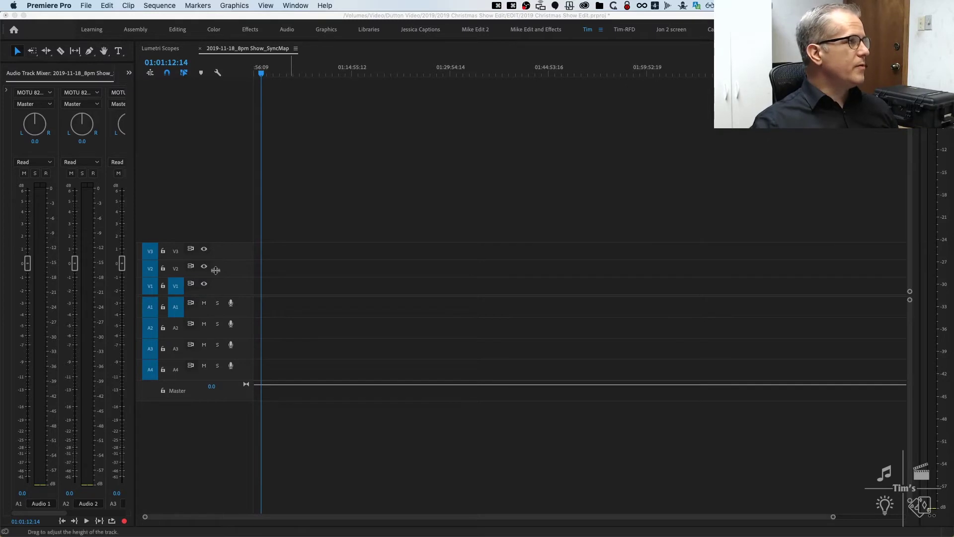
left_click_drag(909, 294, 908, 280)
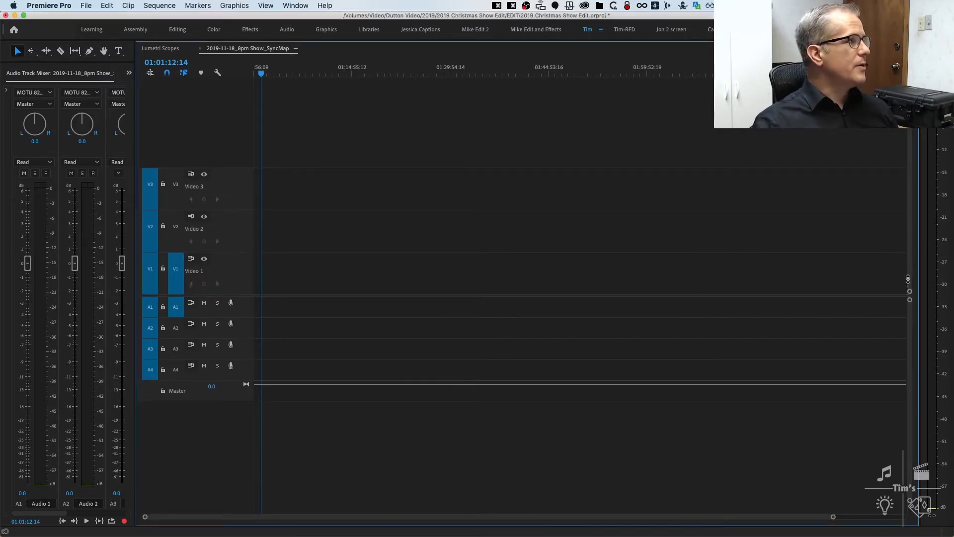
left_click_drag(911, 301, 910, 307)
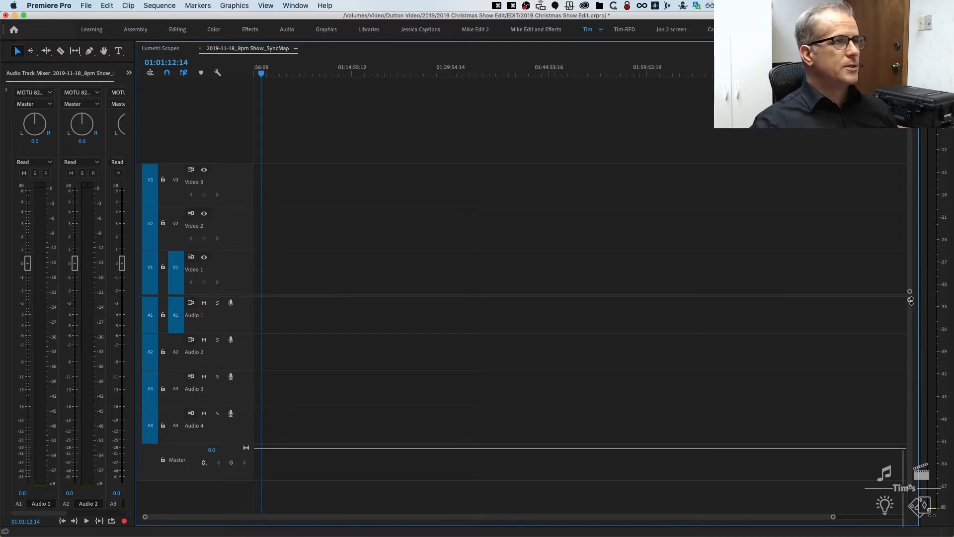
left_click_drag(911, 300, 910, 303)
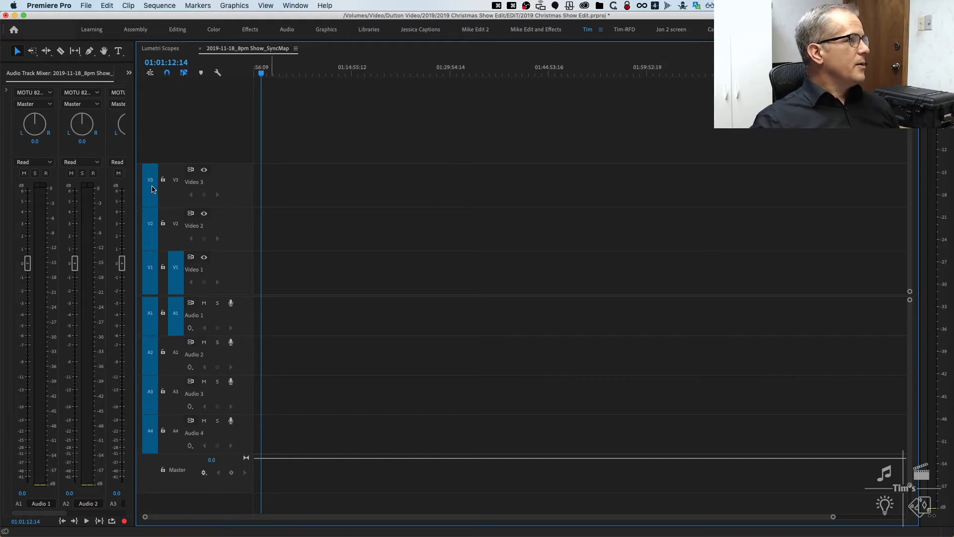
- Turn off source patching for V3, V2, A2, A4 and A3, leaving V1 and A1
left_click(152, 189)
left_click(151, 227)
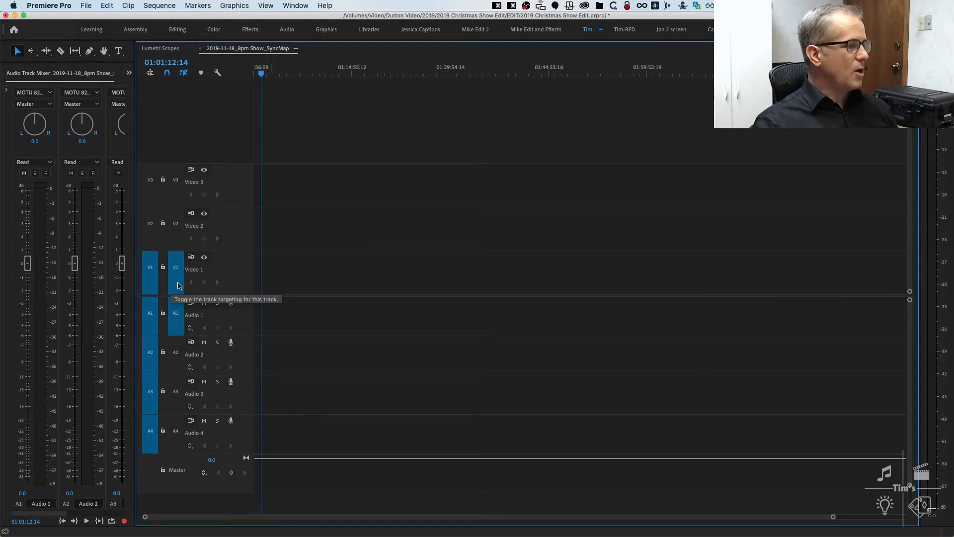
left_click(151, 352)
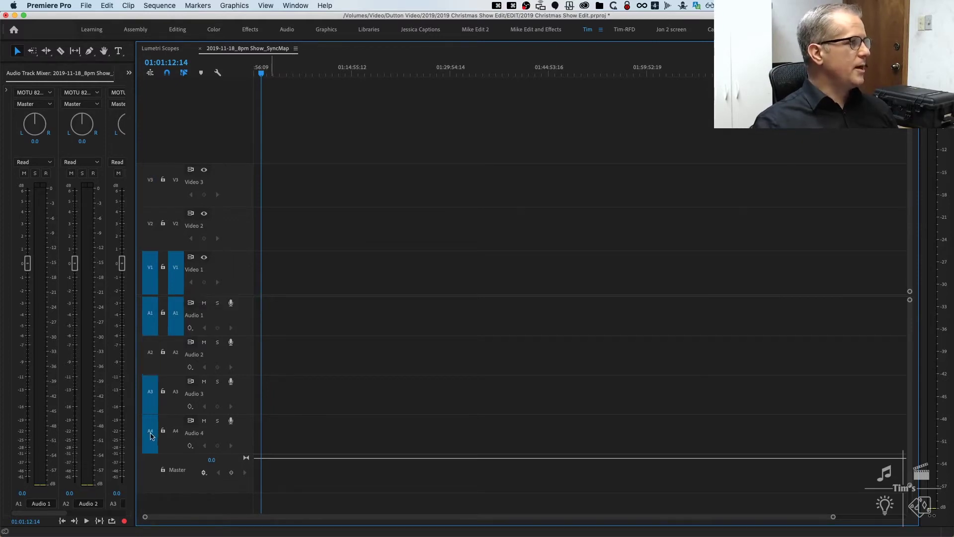
left_click(150, 432)
left_click(152, 391)
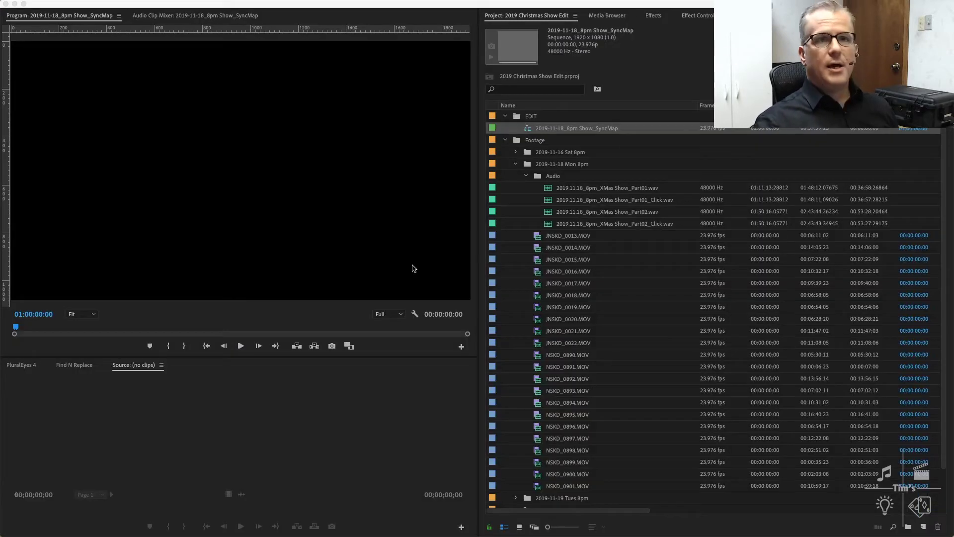
- Preview JNSKD_0013.MOV in the Source monitor and test patching and targeting on V2/A2
left_click(539, 236)
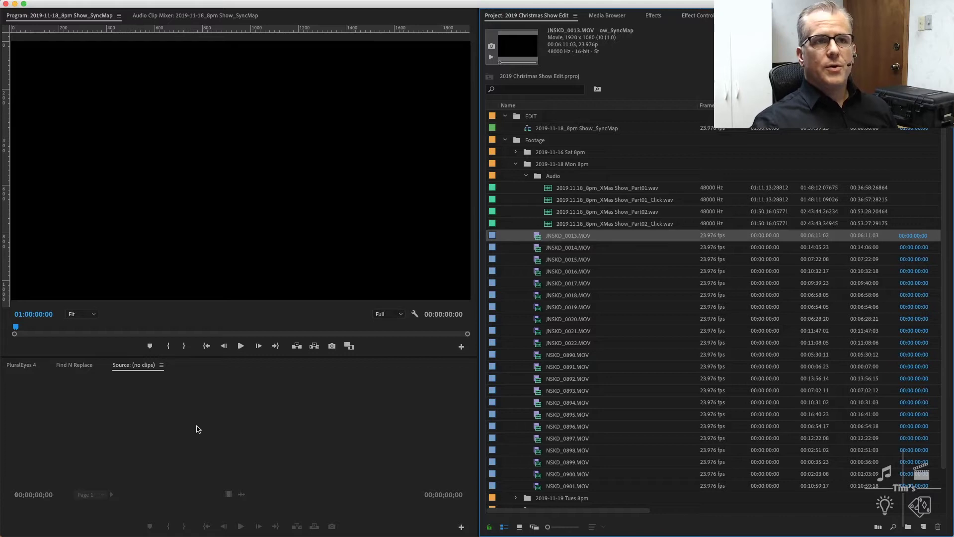
double_click(539, 237)
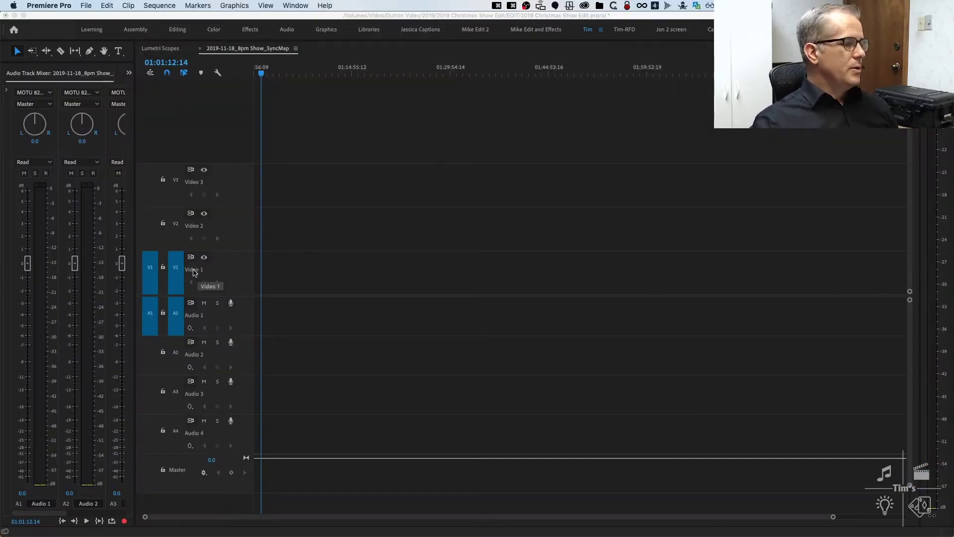
left_click(150, 353)
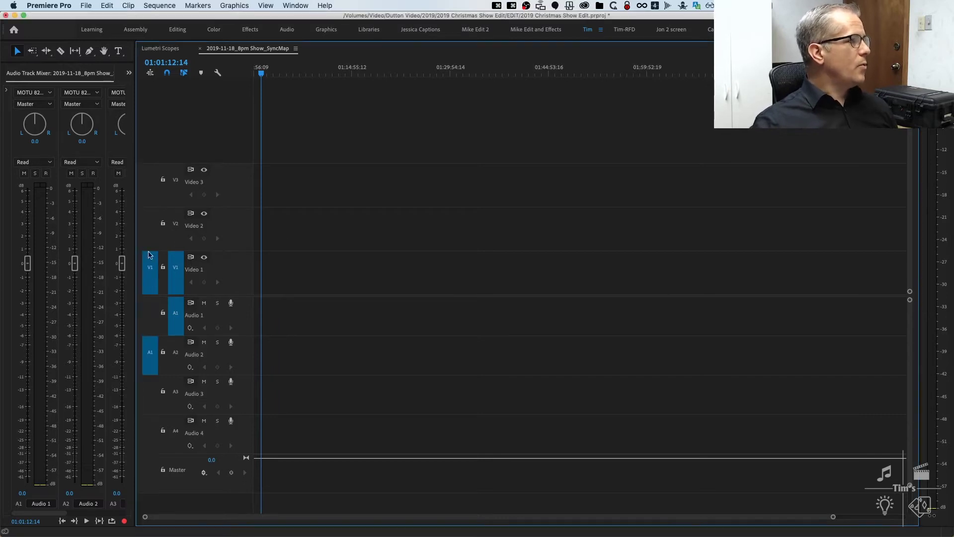
left_click(151, 240)
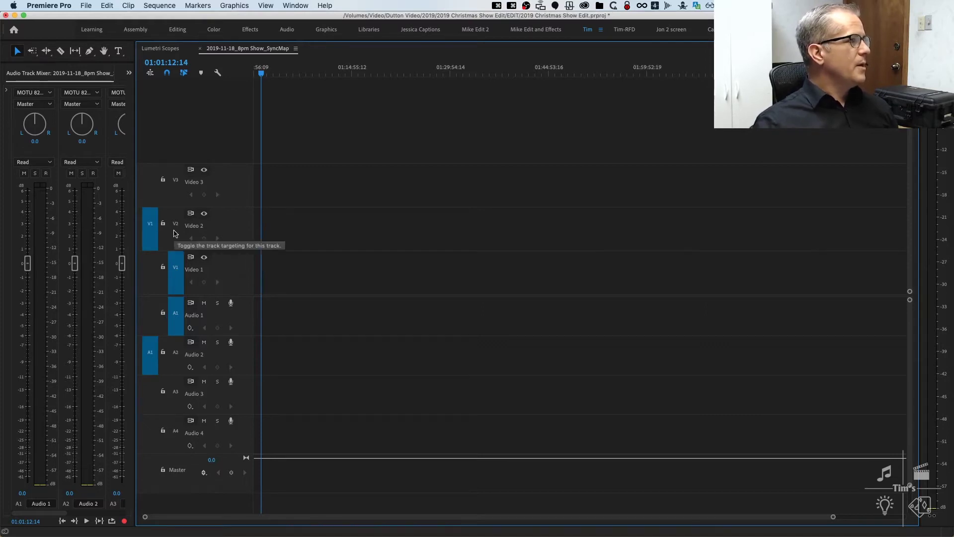
left_click(175, 233)
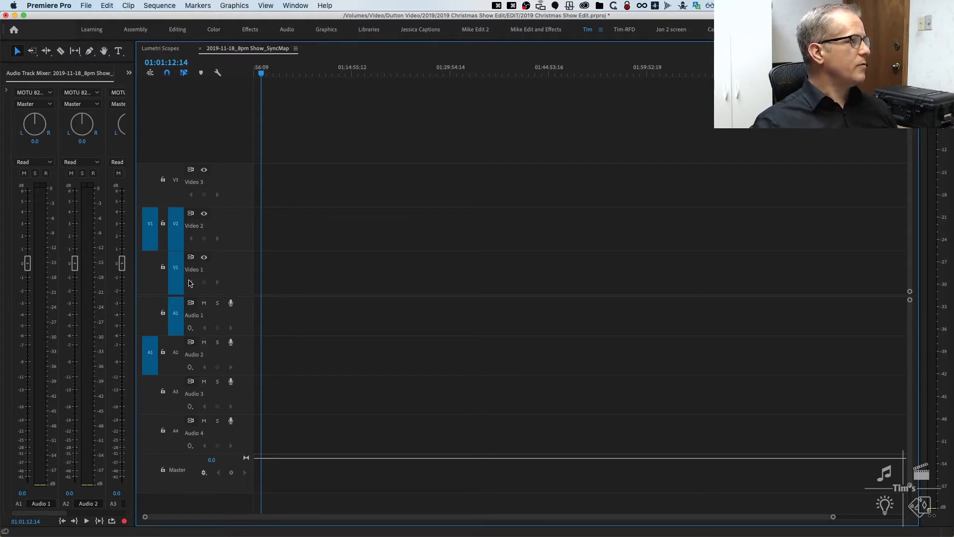
left_click(175, 230)
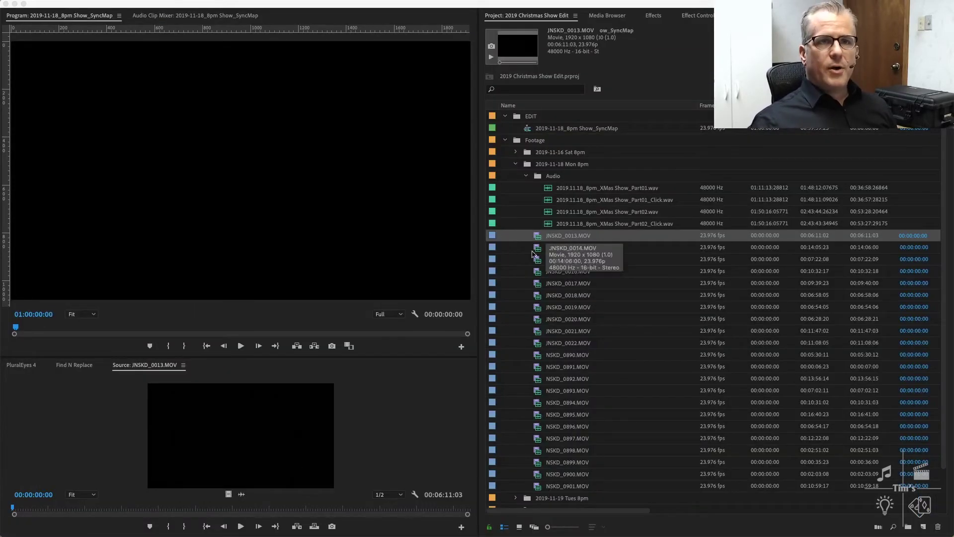
- Select the NSKD_0890 through NSKD_0901 clips in the Project panel
left_click(543, 242)
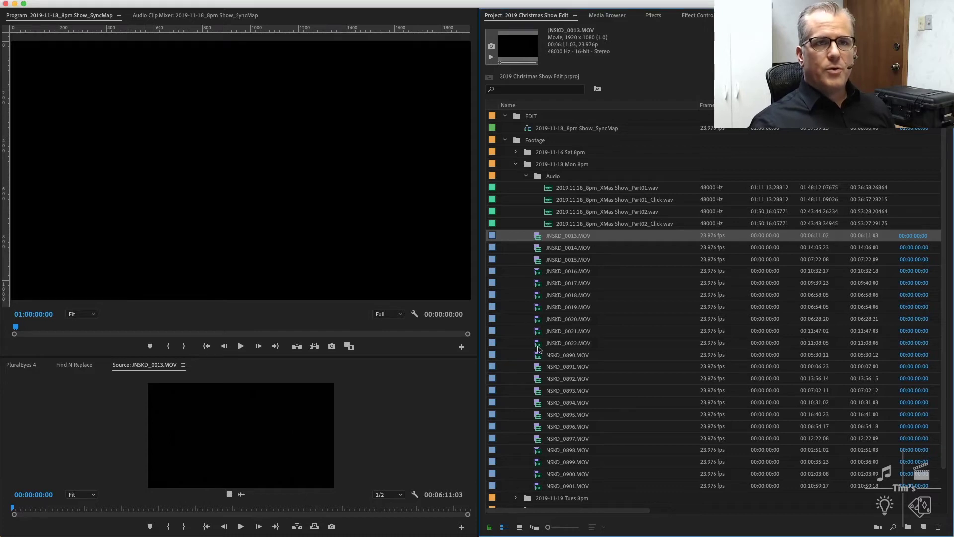
left_click(538, 331, "shift")
left_click(538, 343, "shift")
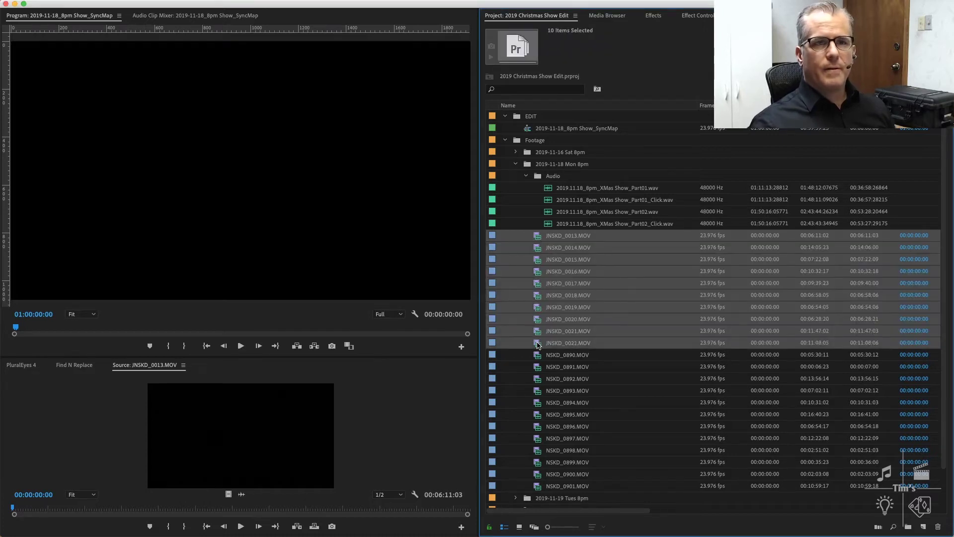
left_click(537, 356)
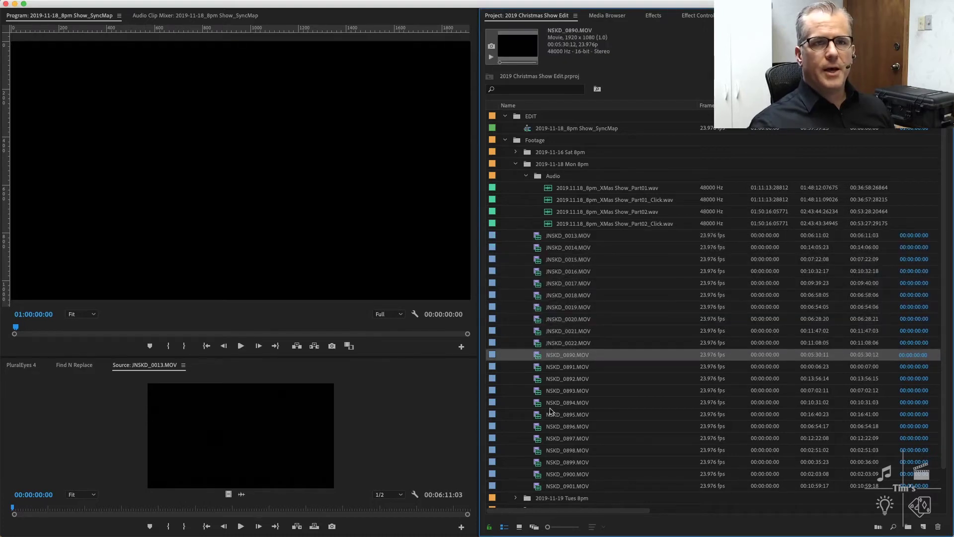
left_click(538, 487, "shift")
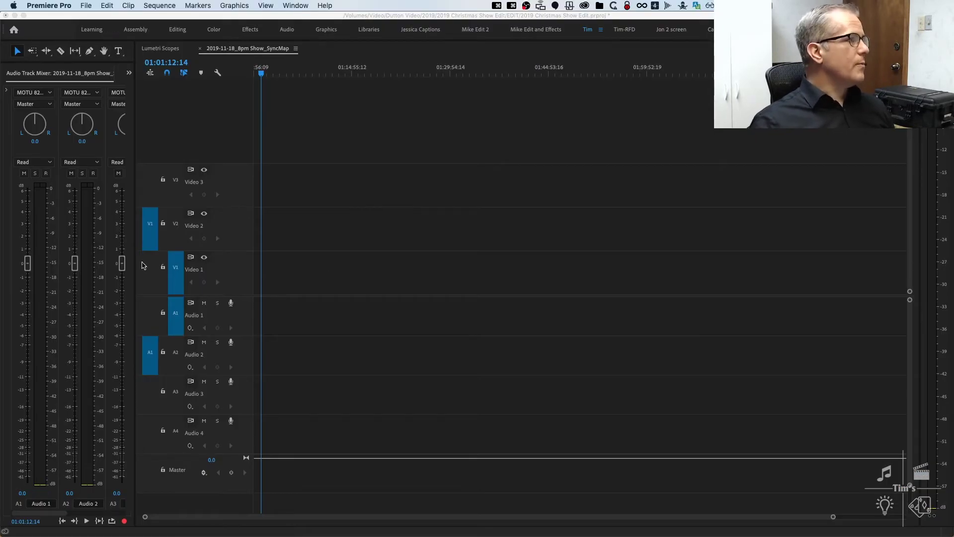
- Patch source to V1 and A1 and drop the NSKD clips at the sequence start
left_click(144, 265)
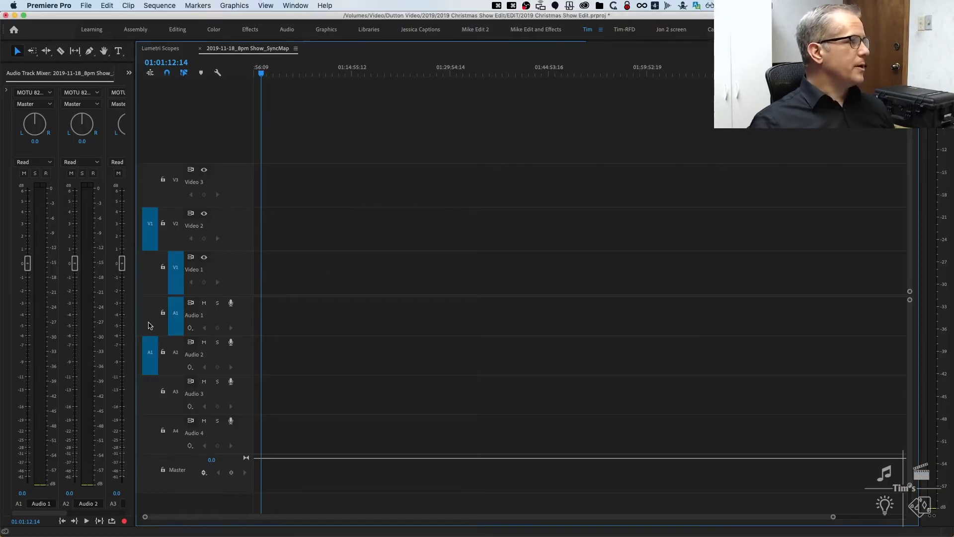
left_click(149, 279)
left_click(149, 321)
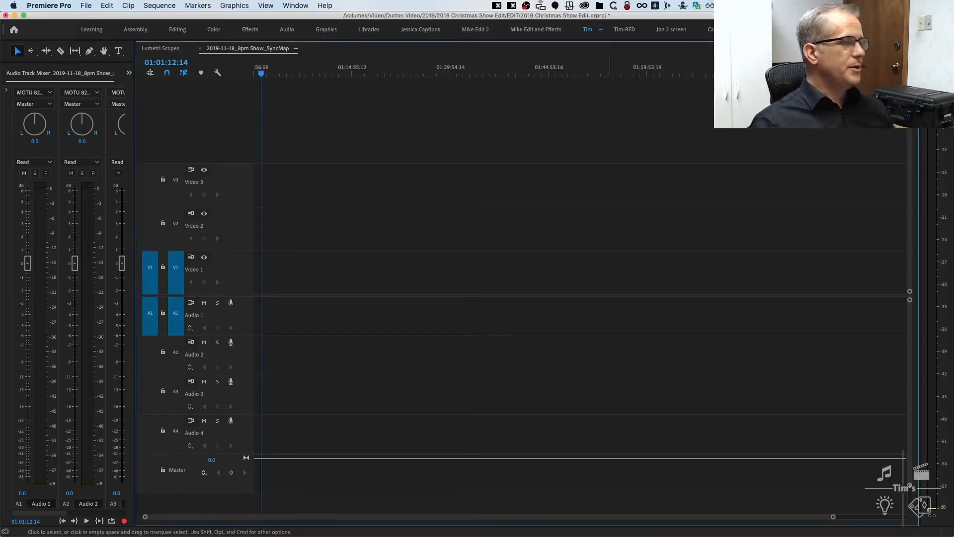
left_click_drag(907, 320, 256, 281)
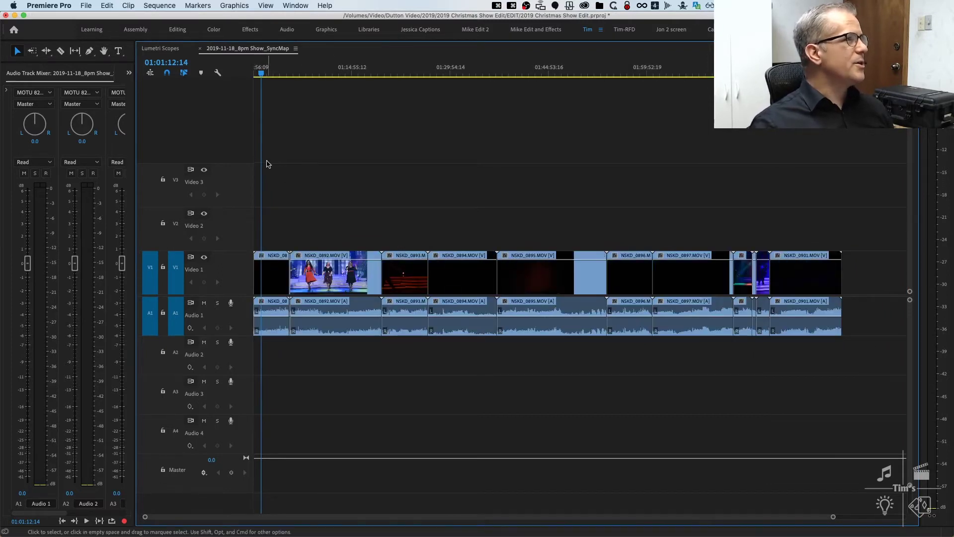
- Drop the JNSKD_0013–0022 clips onto Video 2 and Audio 2
key("=")
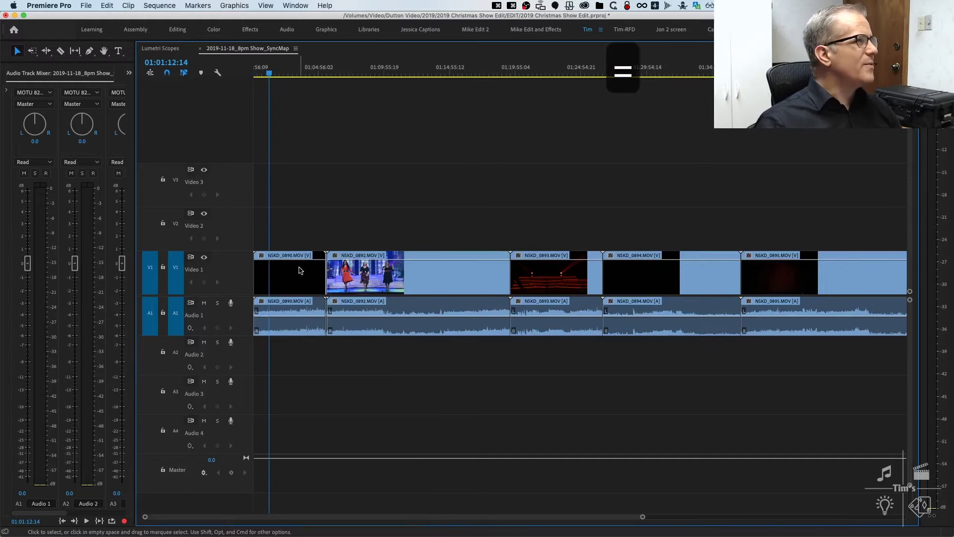
key("-")
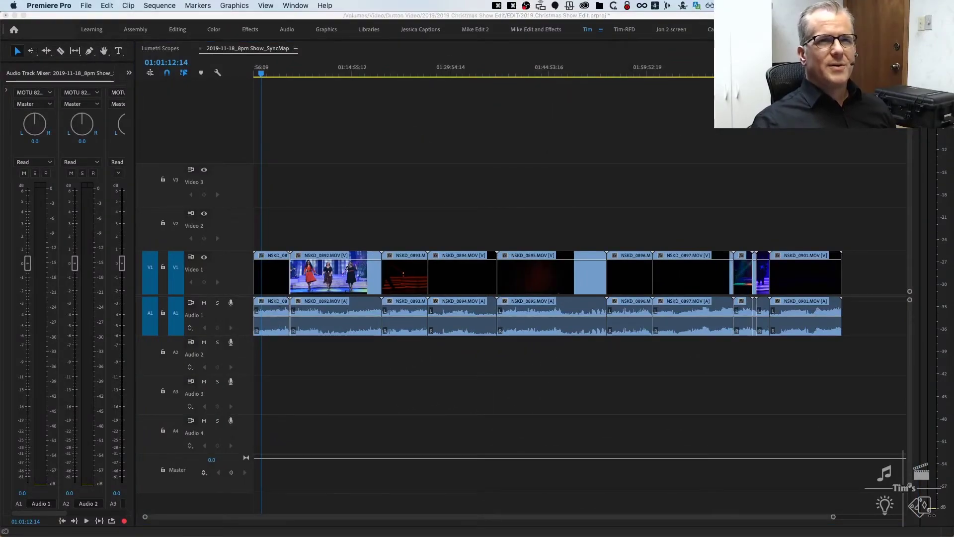
left_click_drag(773, 223, 245, 226)
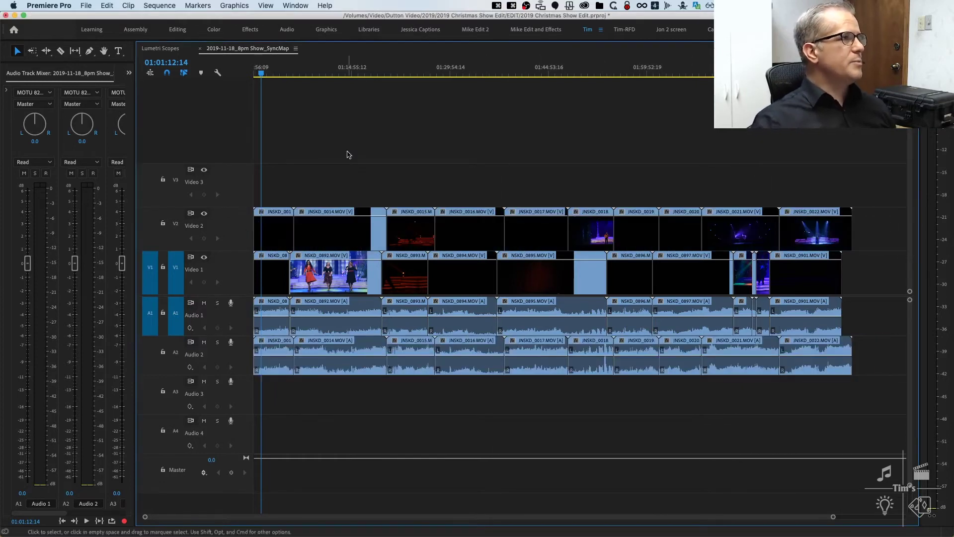
- Scrub the playhead between about 01:08:05 and 01:36:45 to check camera sync
left_click(307, 74)
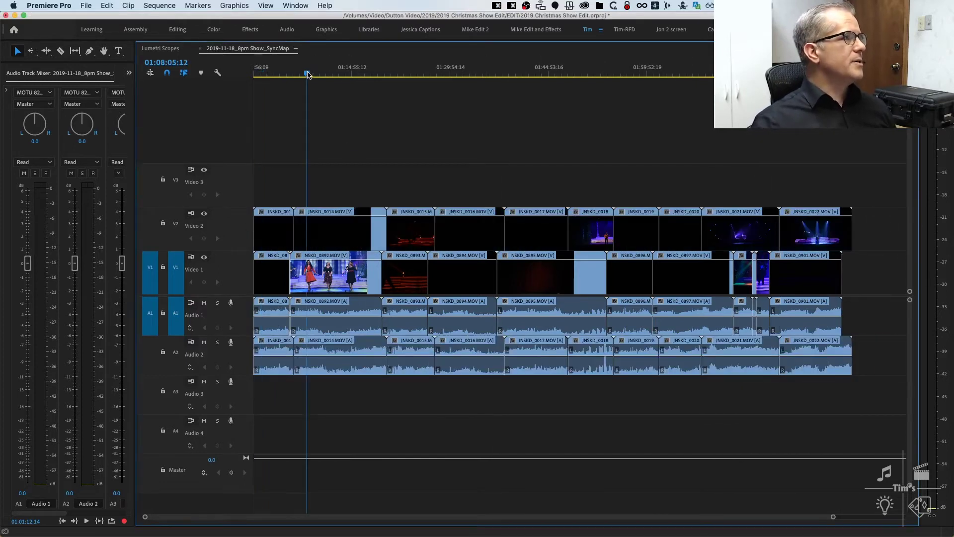
left_click(485, 73)
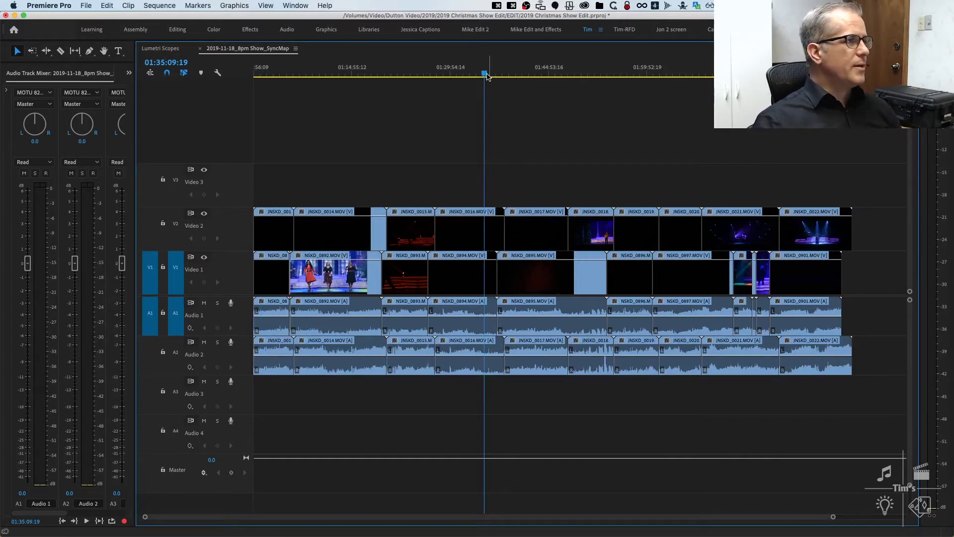
left_click(263, 73)
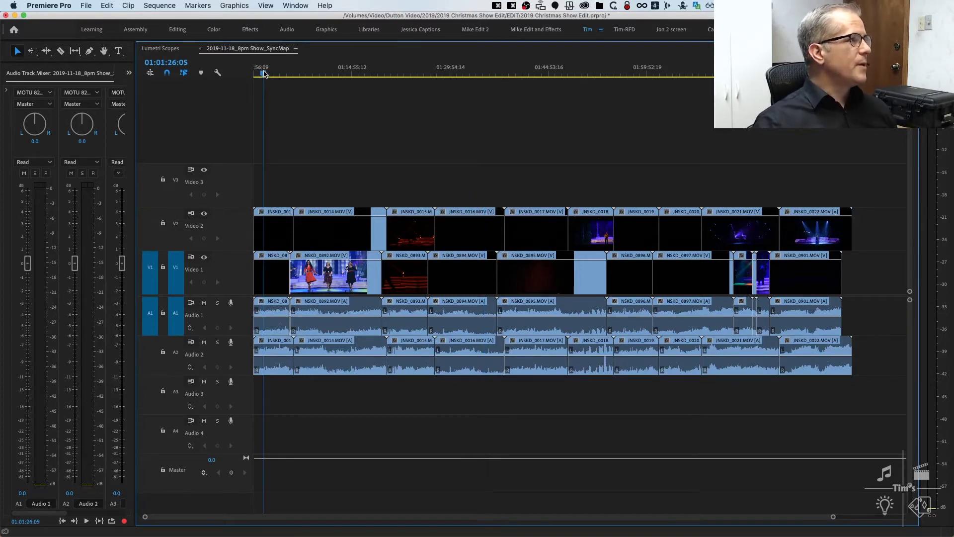
left_click(322, 73)
left_click(460, 73)
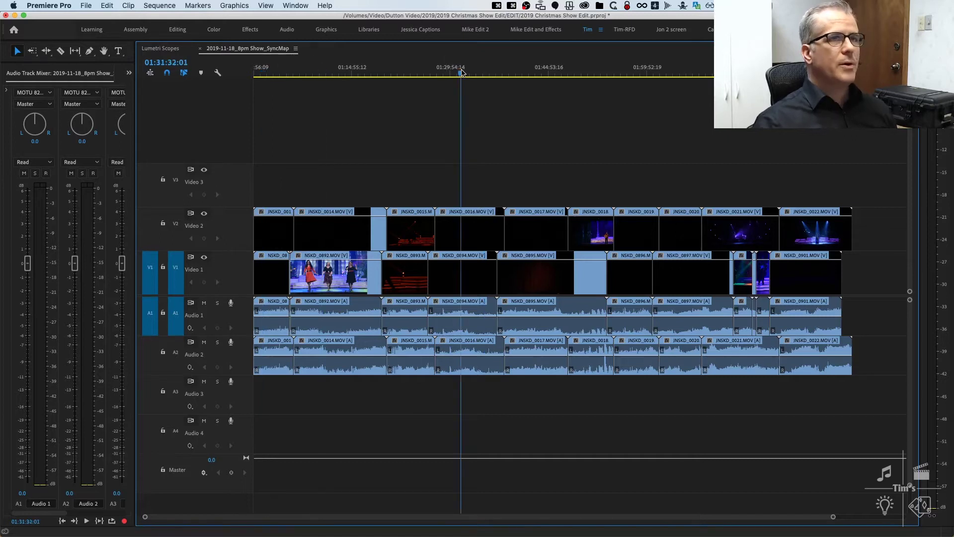
left_click_drag(480, 73, 498, 74)
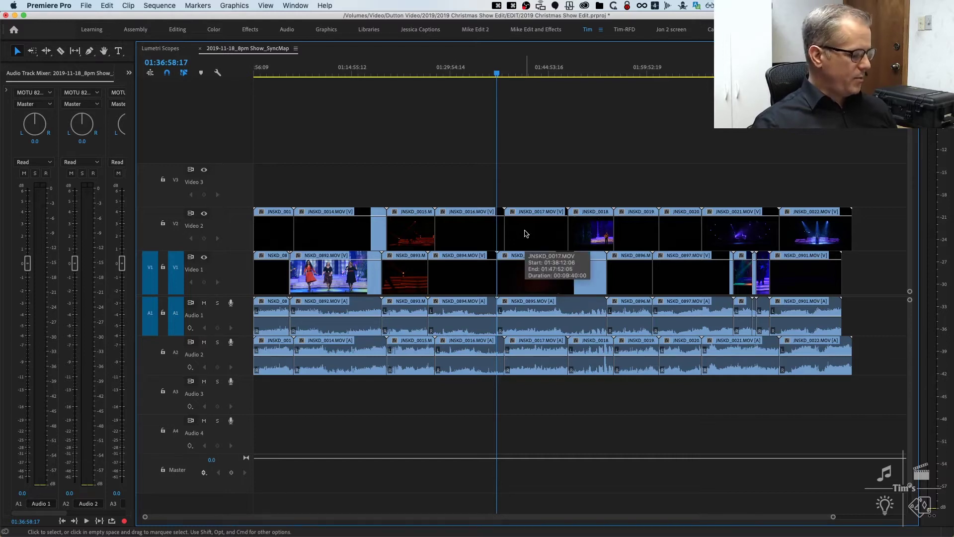
- Open a gap by shifting every clip from JNSKD_0017 and NSKD_0895 onward later
key("a")
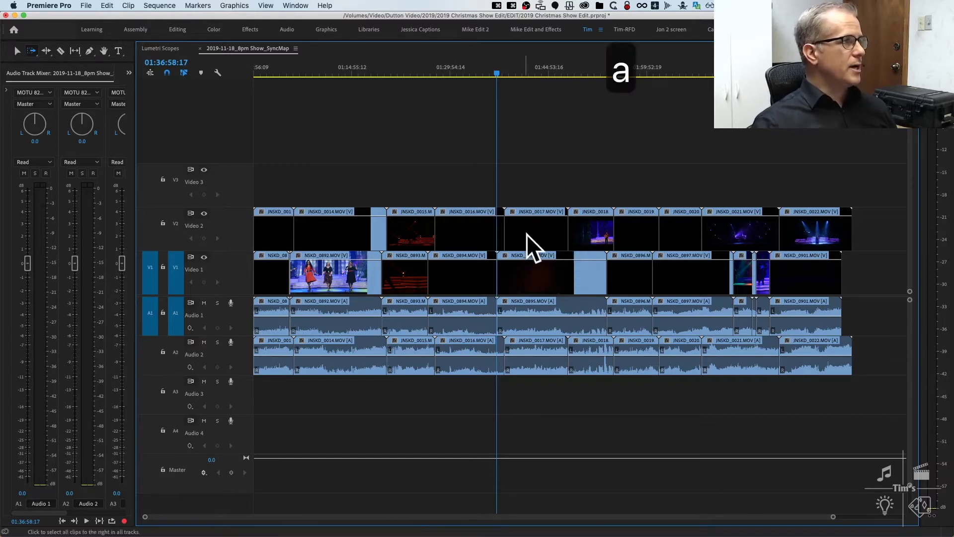
left_click(521, 238)
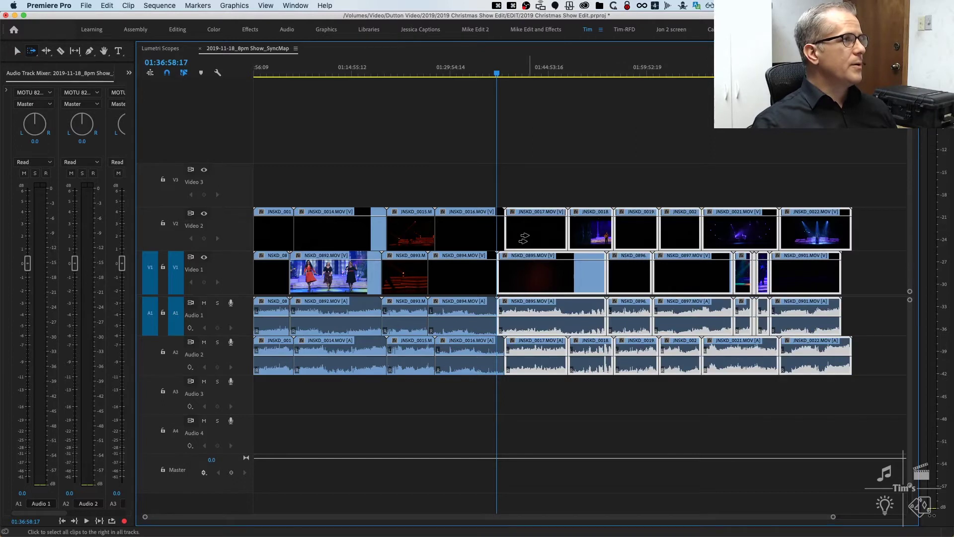
left_click_drag(524, 239, 575, 237)
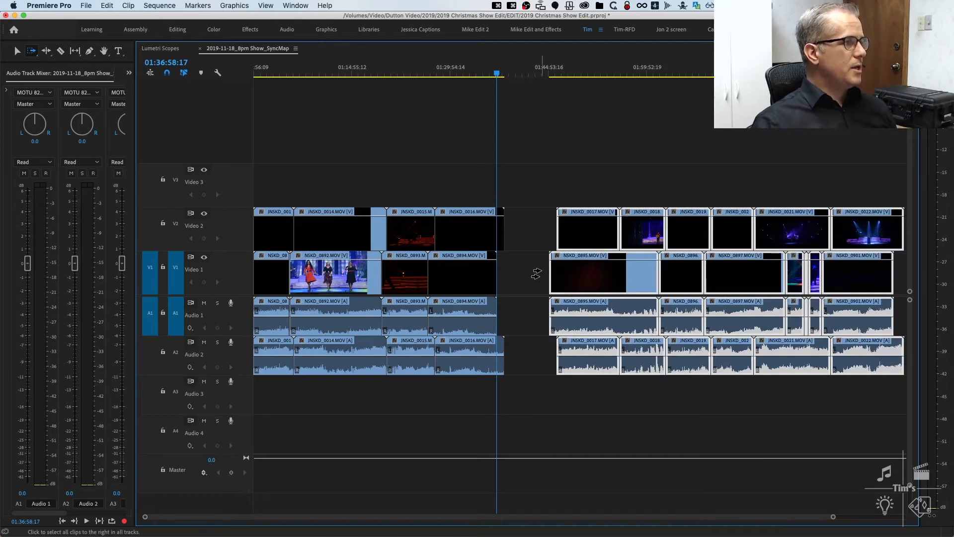
- Move the NSKD_0895-onward clips on V1/A1 36 seconds later to re-sync them
left_click(569, 274)
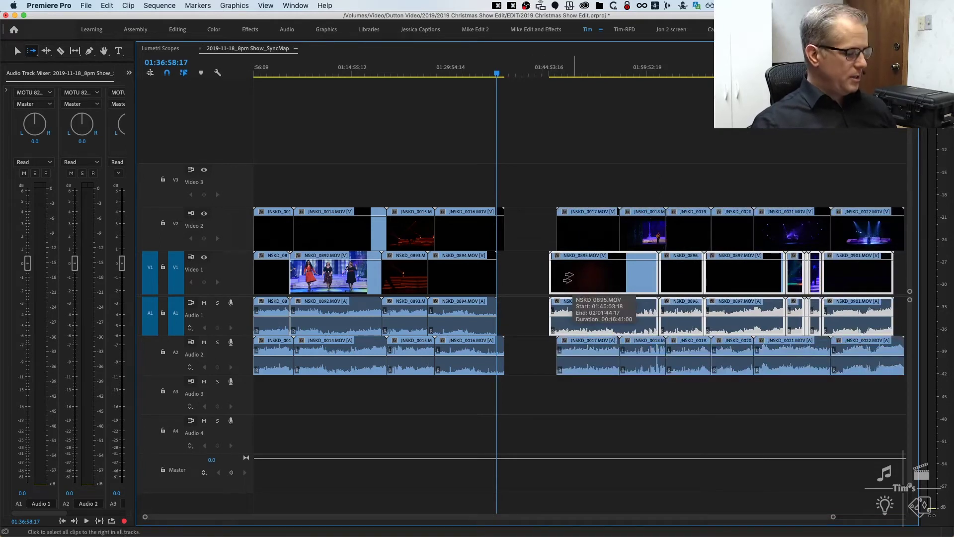
key("v")
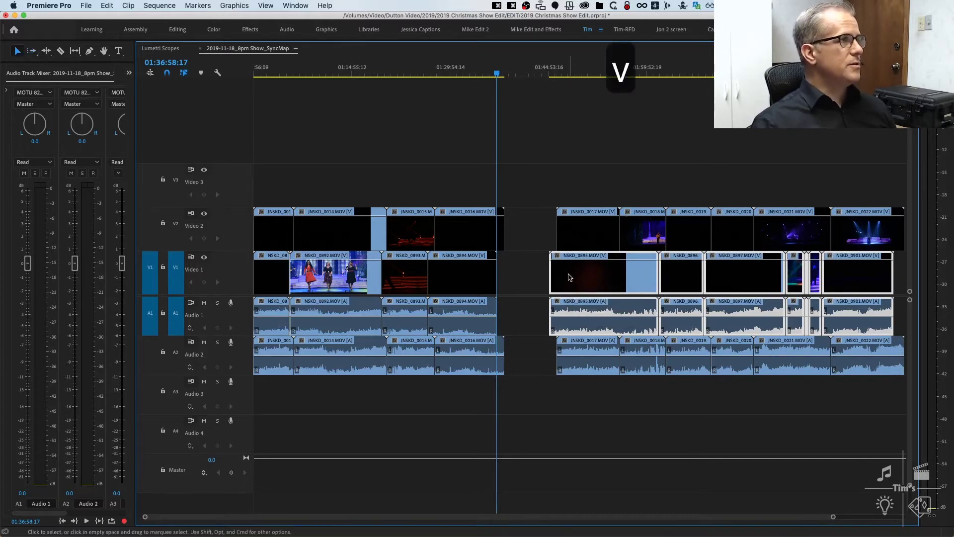
left_click_drag(569, 275, 581, 273)
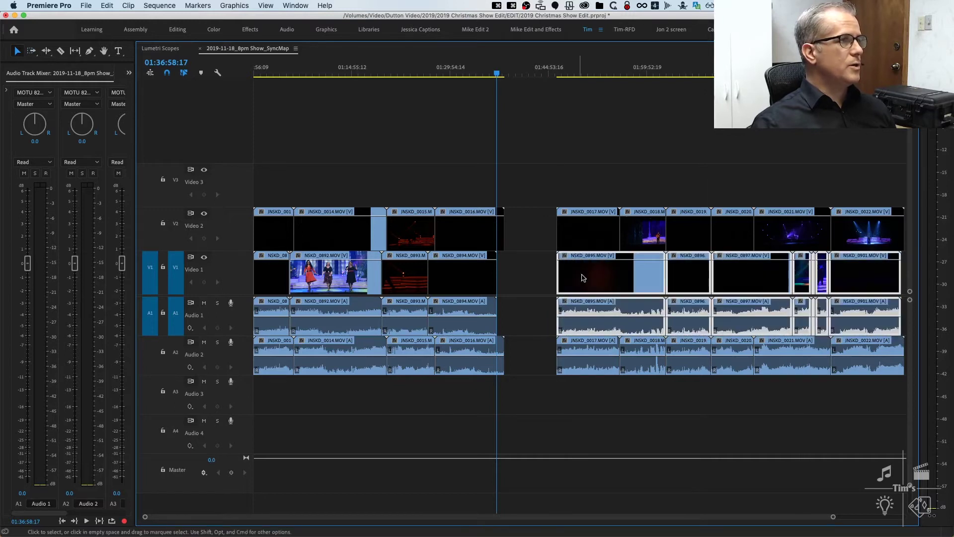
- Switch off Video 2 output and check frames at 01:49:50:01 and 01:35:05:07
left_click(204, 214)
left_click(572, 82)
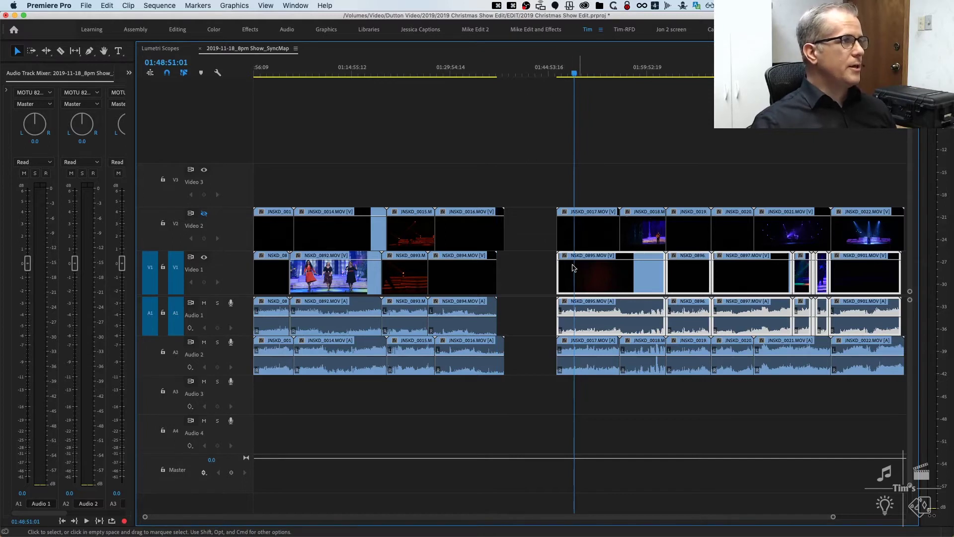
left_click(581, 73)
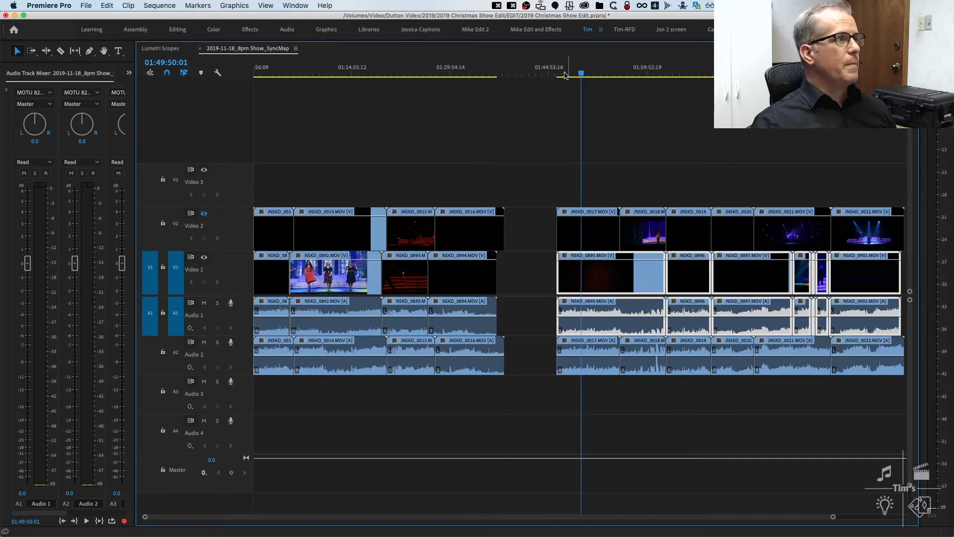
left_click(565, 74)
- Place the XMas Show Part01 WAV at the start of Audio 3 and Part02 under the second group
left_click(485, 75)
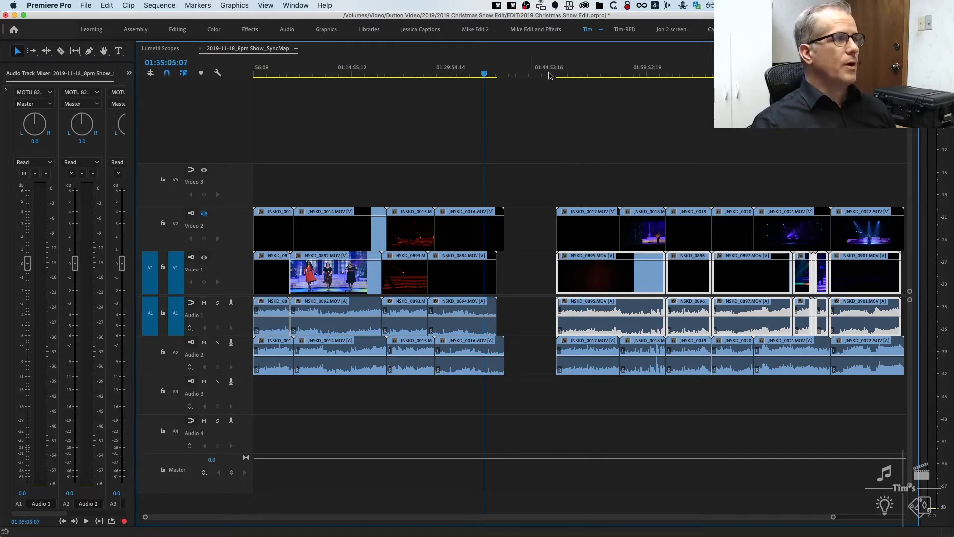
left_click(577, 74)
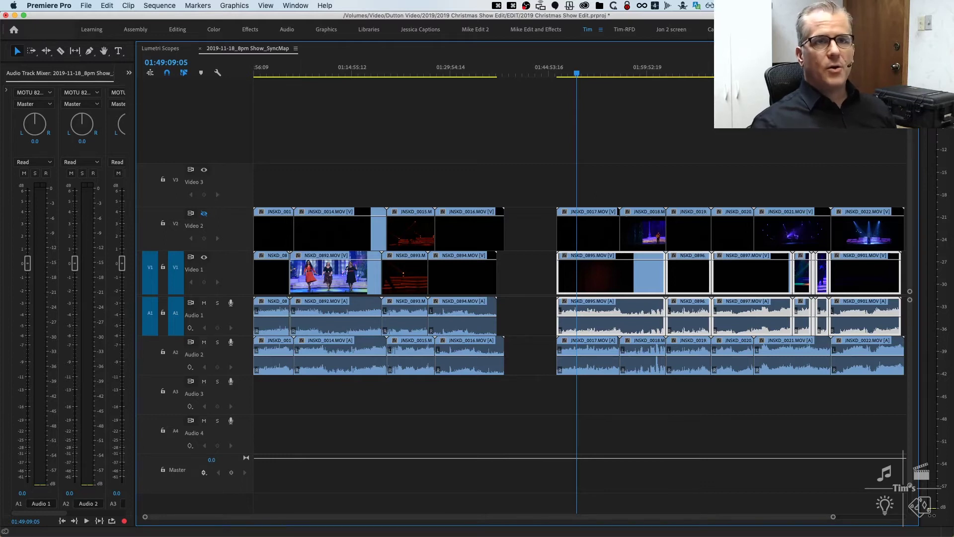
key("super+Tab")
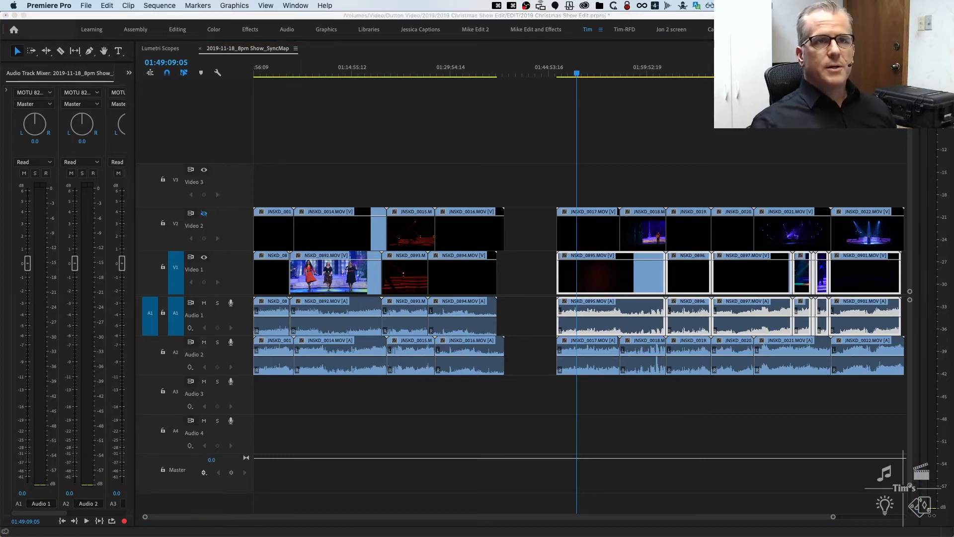
left_click_drag(558, 398, 258, 405)
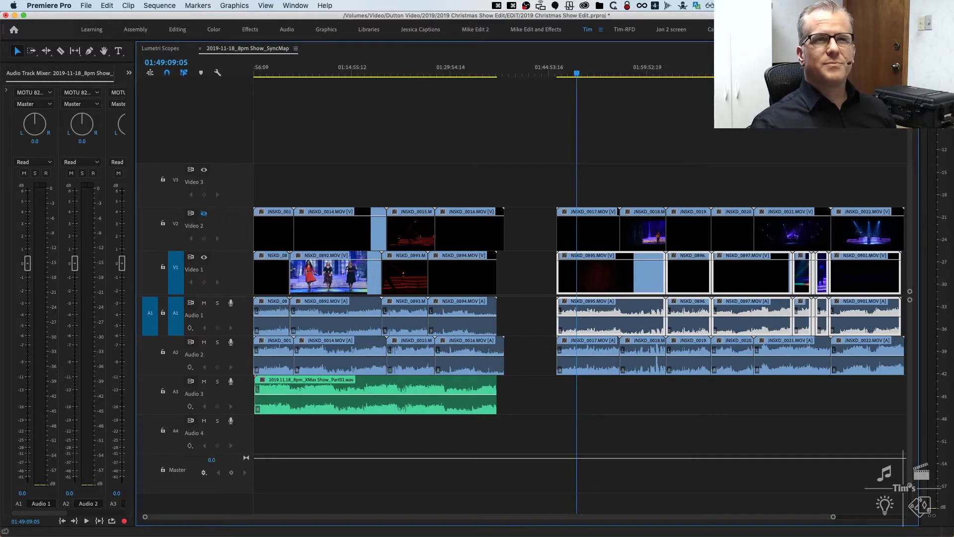
left_click_drag(710, 397, 554, 390)
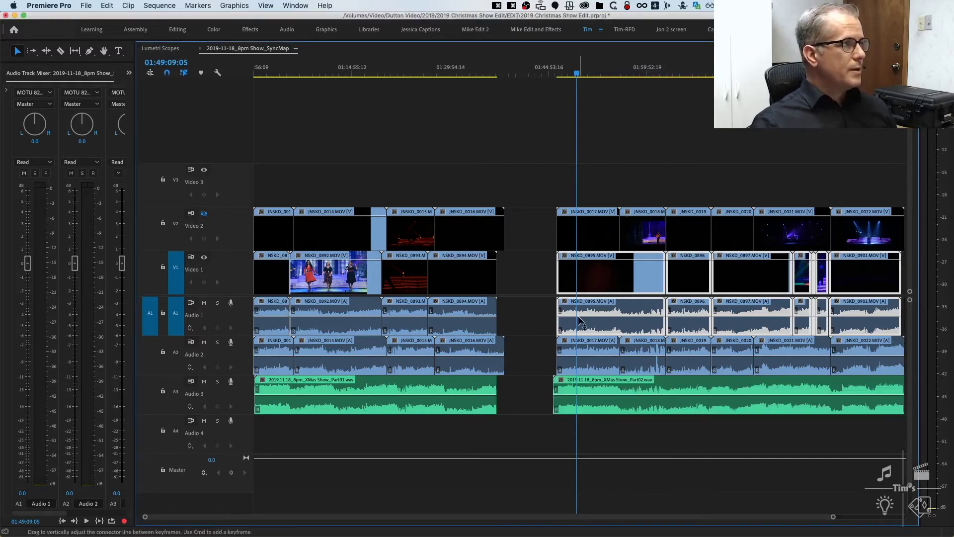
key("minus")
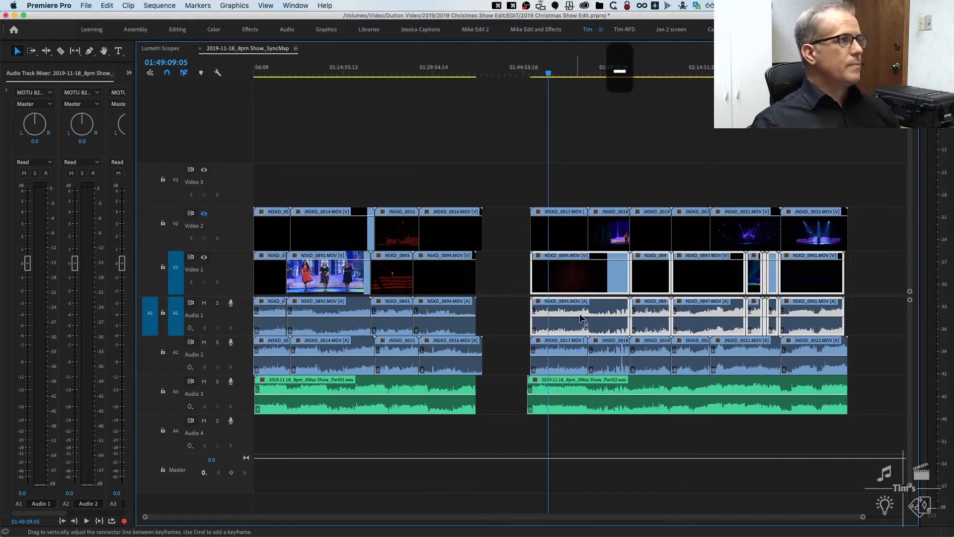
left_click(513, 73)
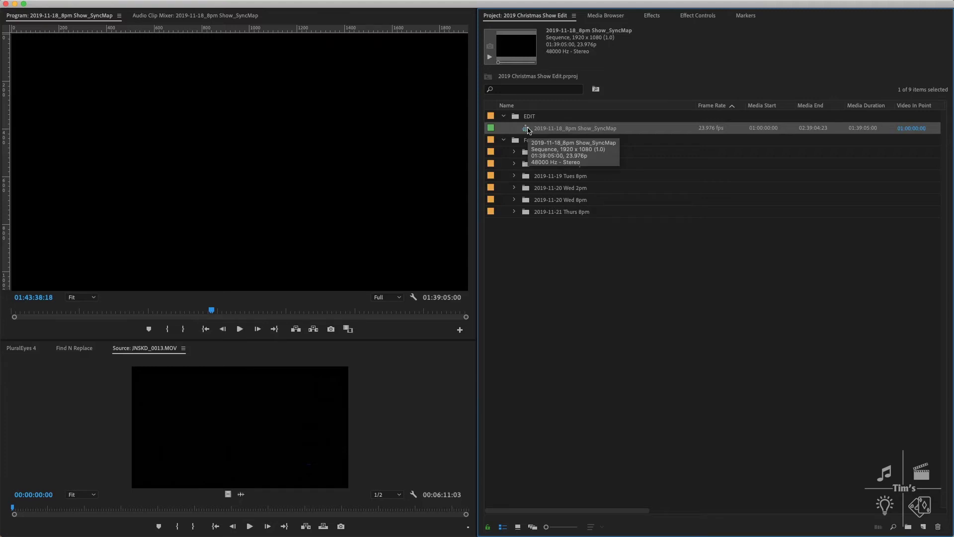
- Duplicate the sequence as SyncMap Copy 01 and insert _Part01 after Show in the original's name
key("super+shift+slash")
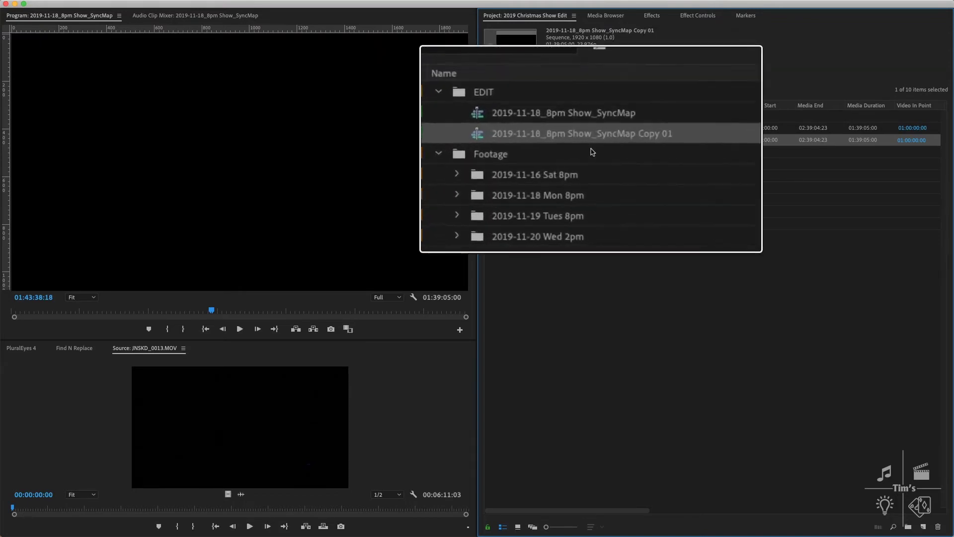
left_click(593, 129)
left_click(593, 128)
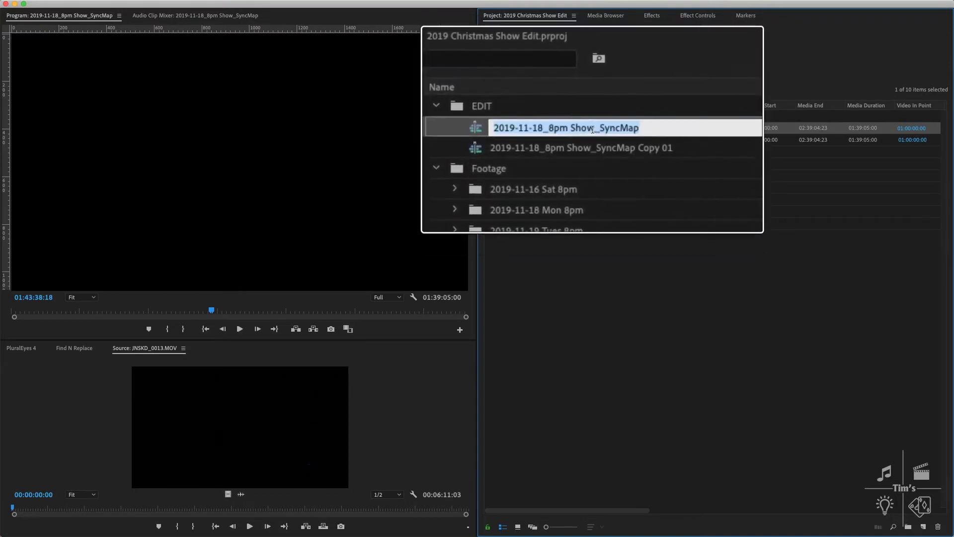
left_click(592, 128)
type("_Part01")
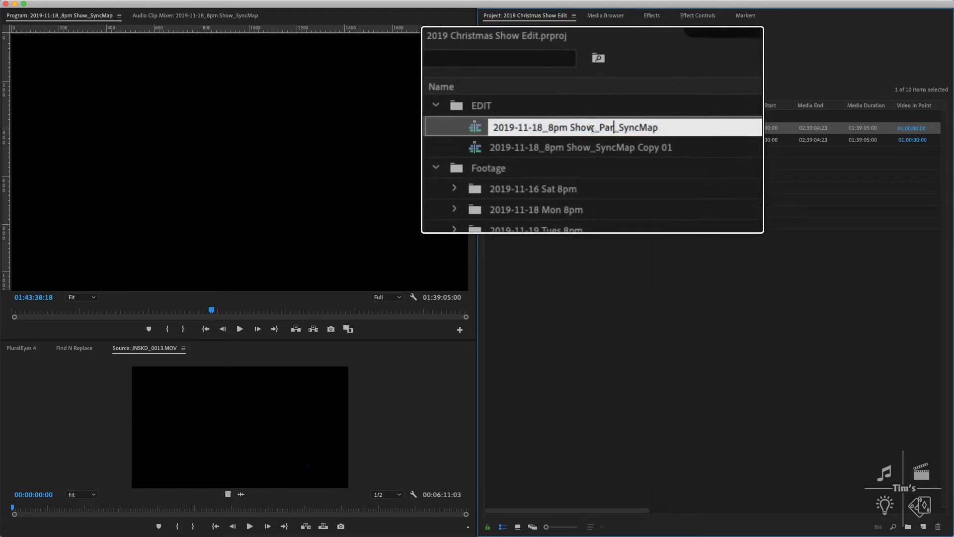
key("Return")
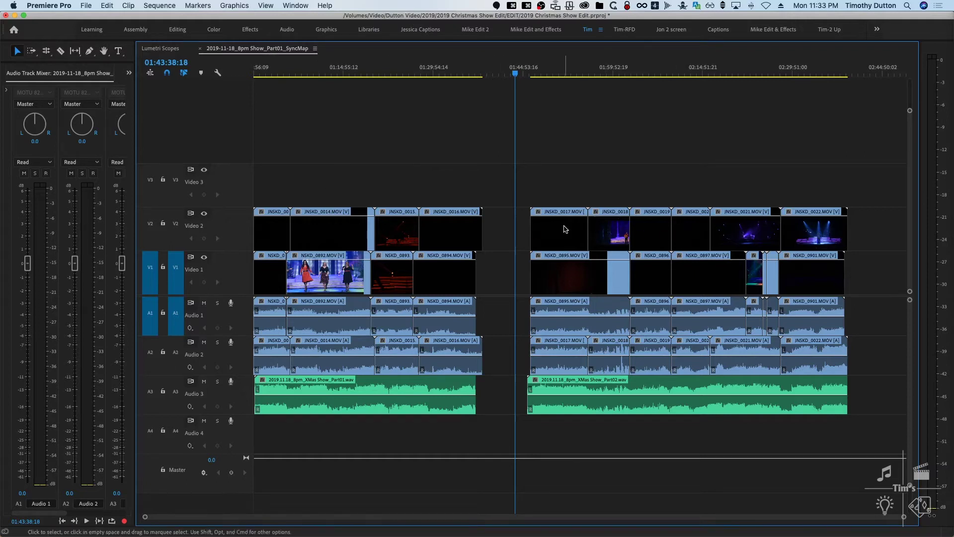
- Delete the Part02 group of clips from the Part01 sequence using Track Select Forward
key("a")
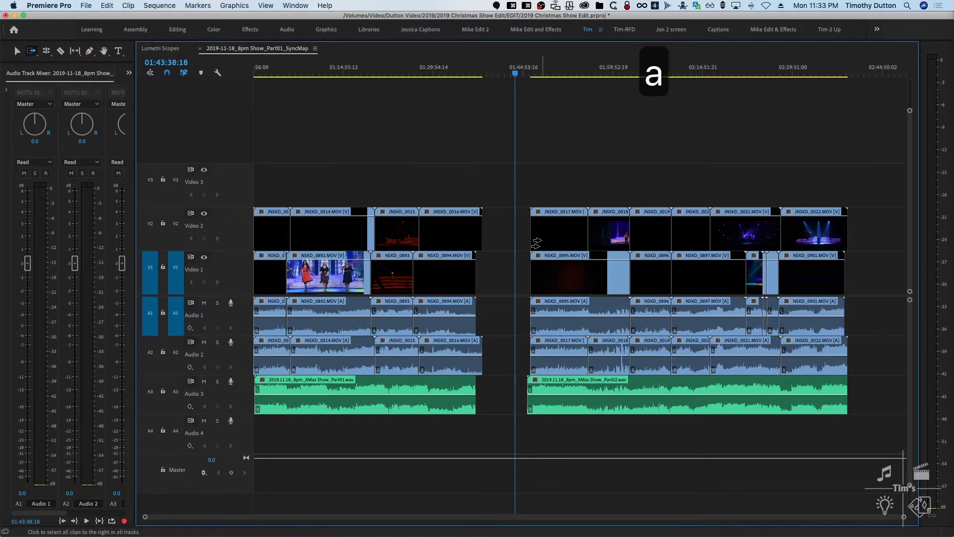
left_click(536, 242)
key("BackSpace")
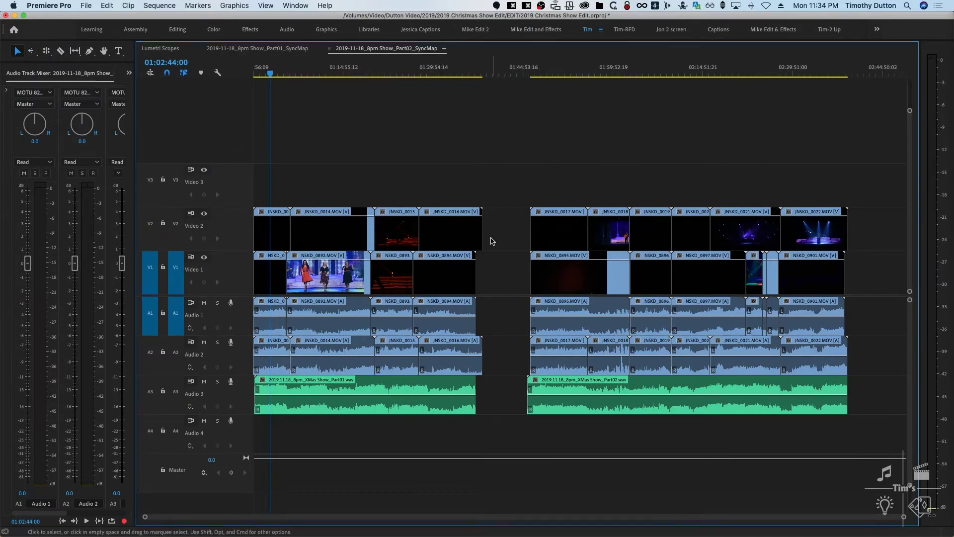
- In the Part02 sequence, ripple-delete the Part01 clips and move the remaining clips to the start
key("a")
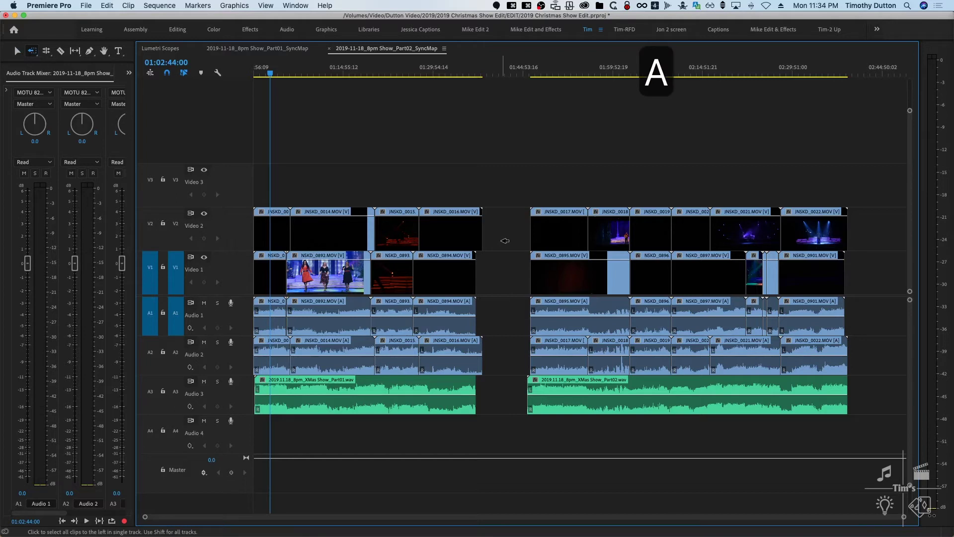
left_click(479, 229)
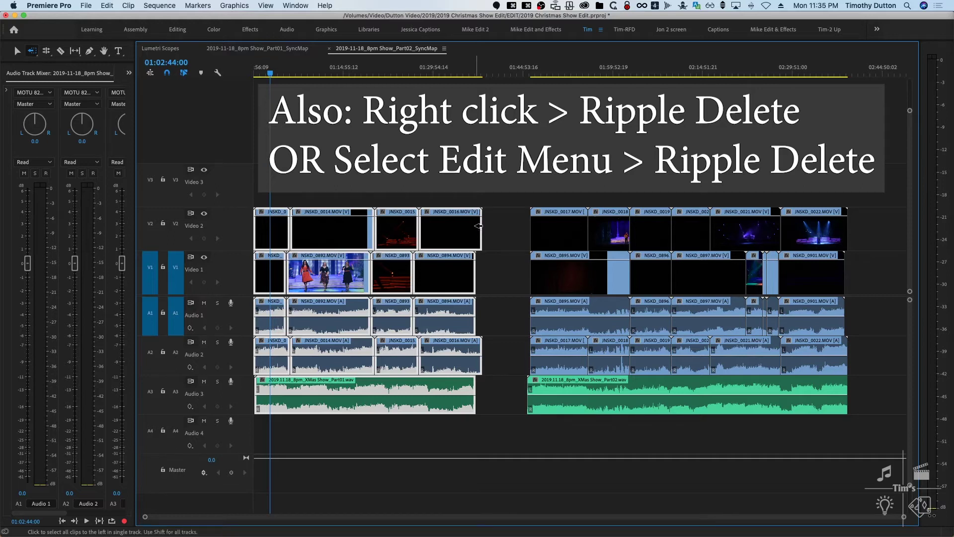
key("shift+Delete")
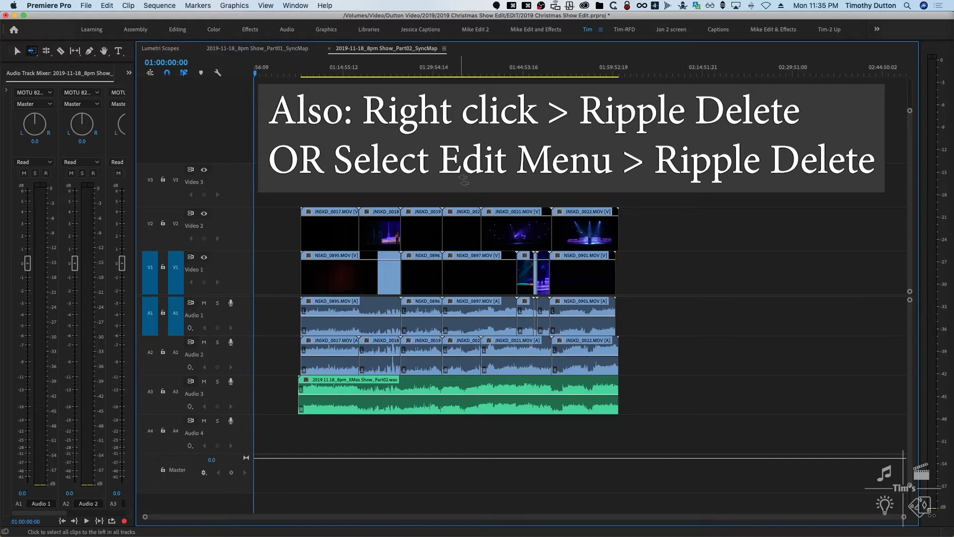
key("v")
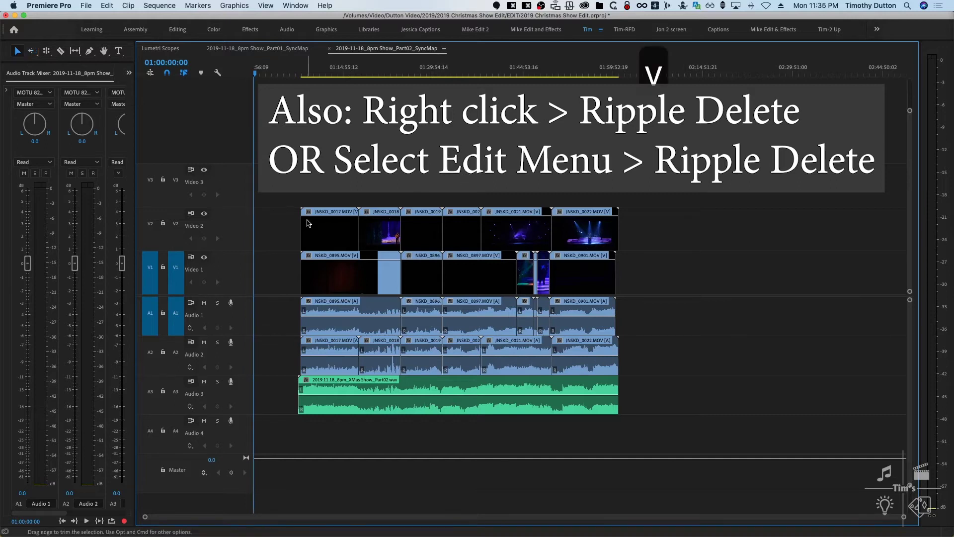
left_click_drag(277, 182, 678, 475)
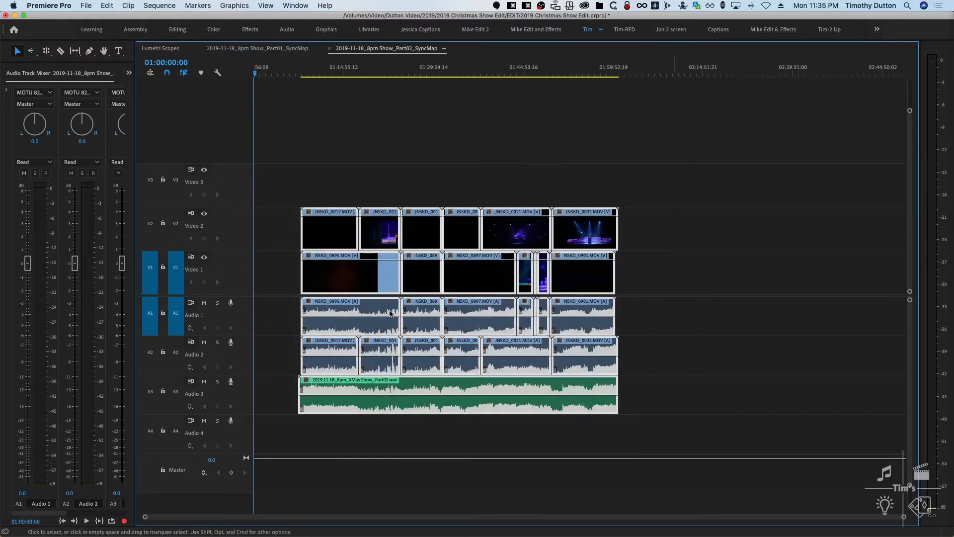
left_click_drag(309, 237, 256, 238)
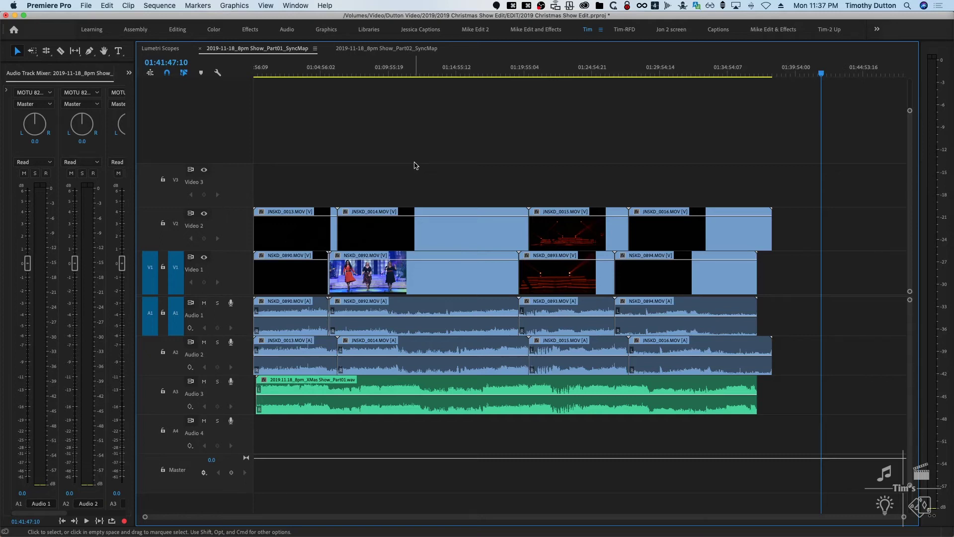
- Open the PluralEyes 4 panel from Window > Extensions
left_click(295, 5)
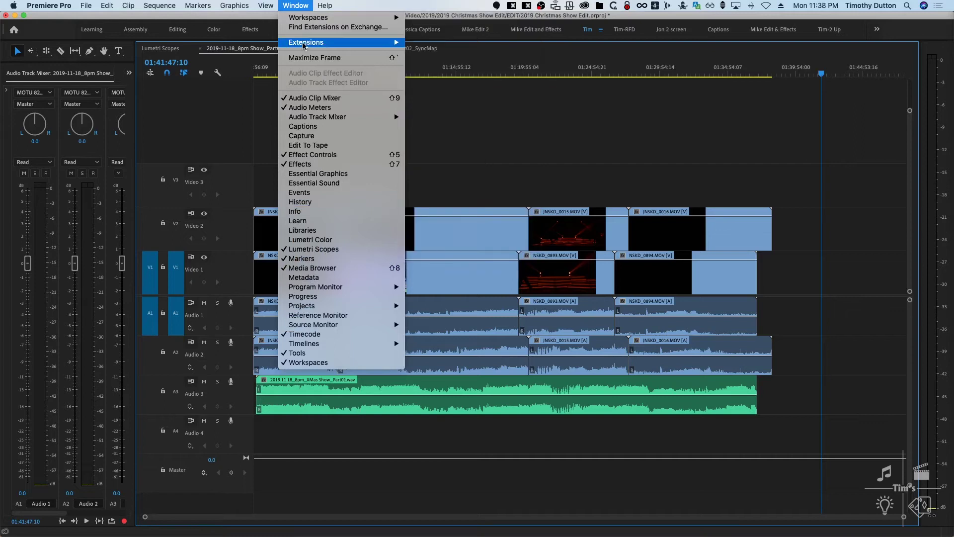
mouse_move(356, 42)
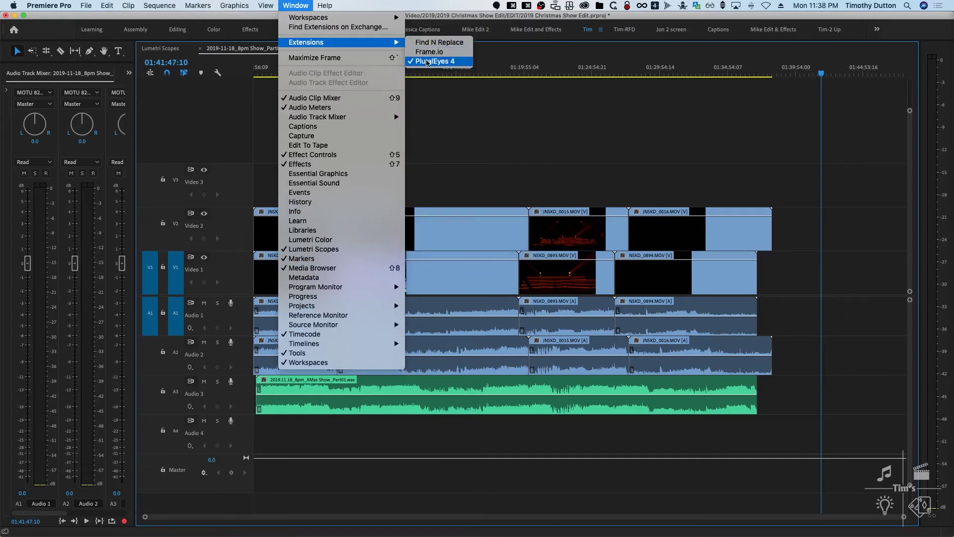
left_click(426, 61)
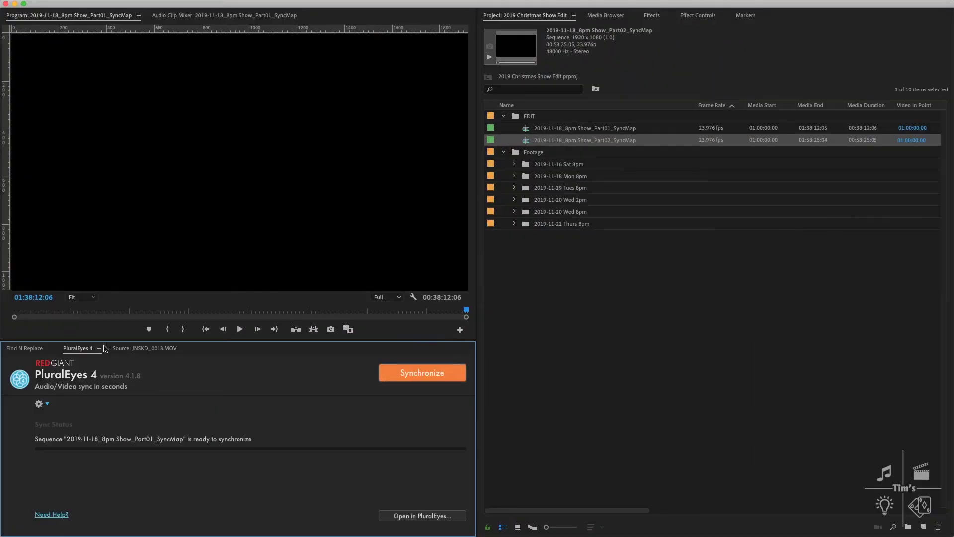
- Float PluralEyes 4, dock it beside the Source monitor, and send it the Part01 sequence
left_click(99, 349)
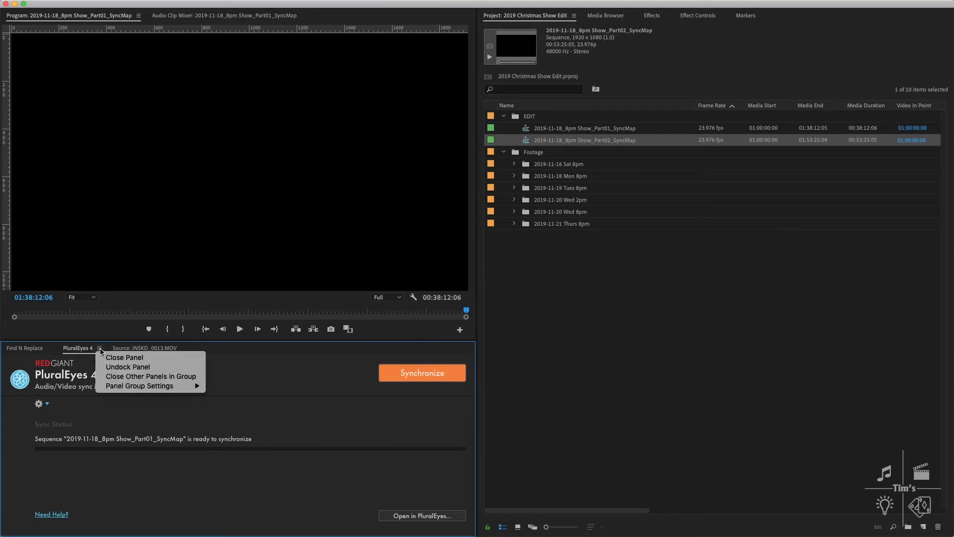
left_click(117, 367)
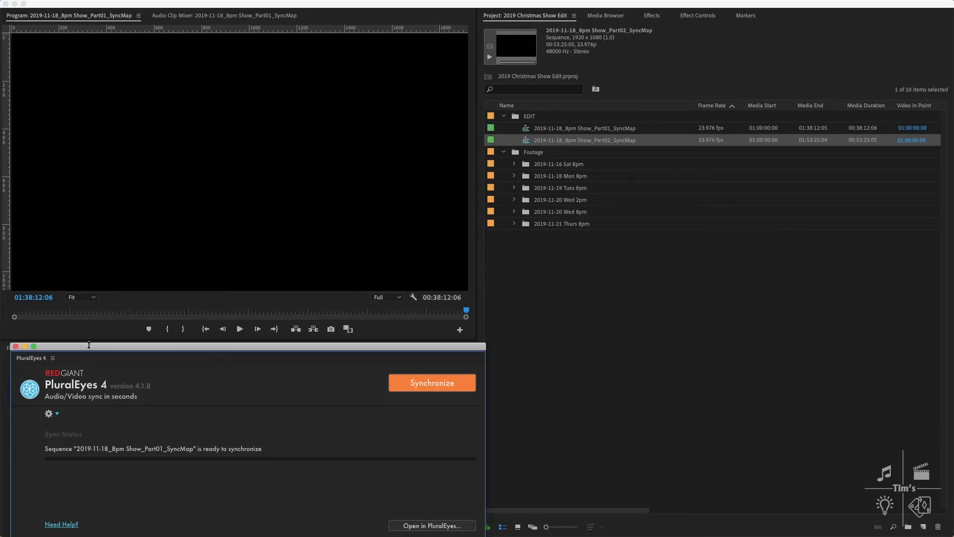
left_click_drag(89, 345, 320, 254)
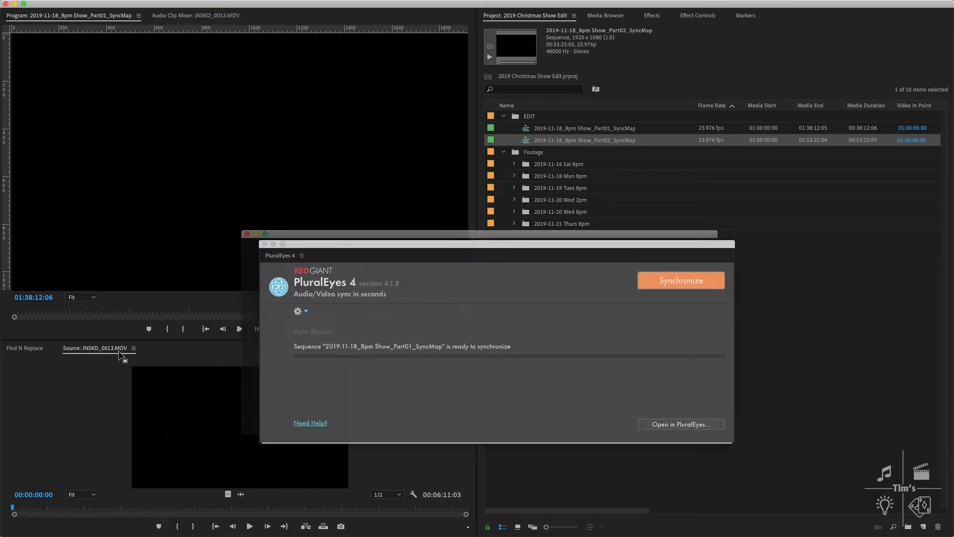
left_click_drag(119, 353, 118, 351)
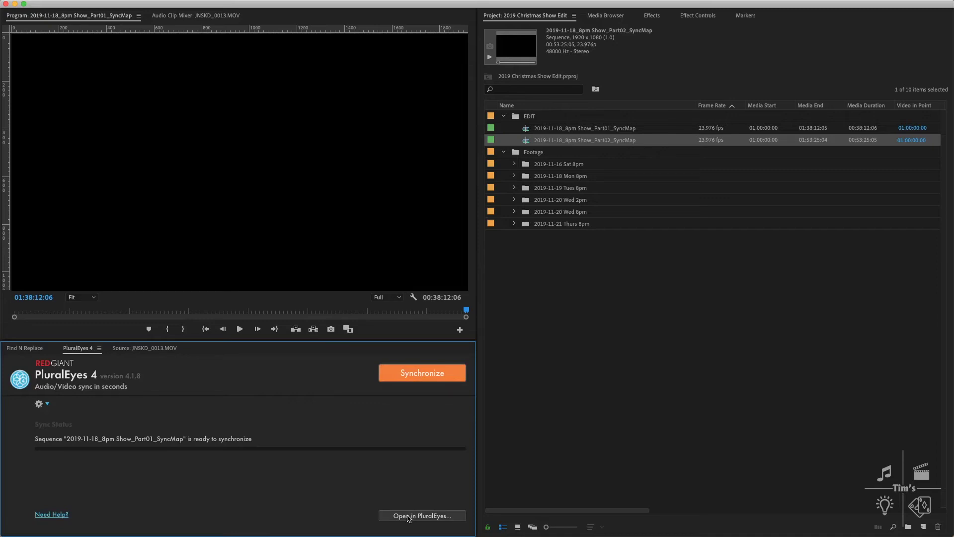
left_click(409, 518)
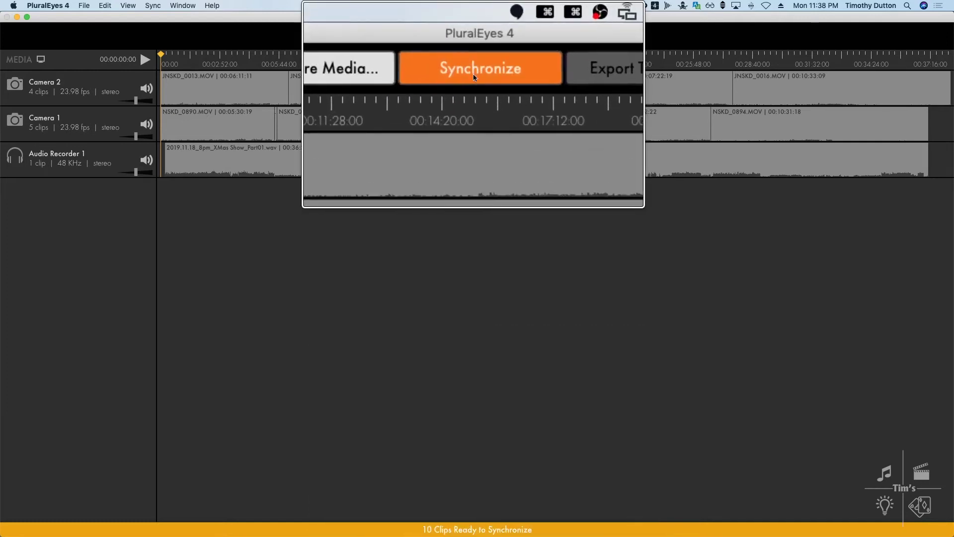
- Run Synchronize in PluralEyes 4 to line up the Camera 1, Camera 2 and recorder clips
left_click(473, 76)
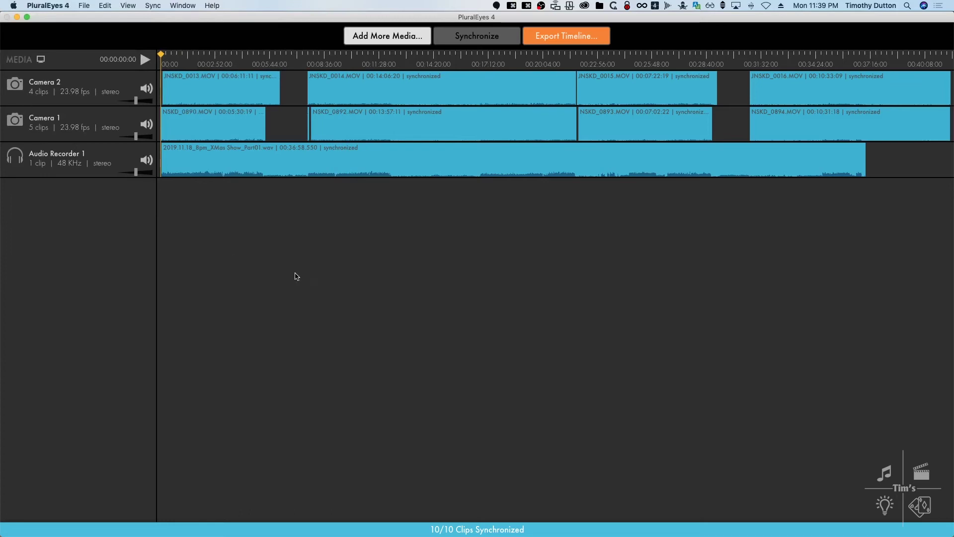
- Export the synced timeline as Premiere Pro XML into a new 'Sync' folder, keeping unsynchronized clips in place
left_click(565, 38)
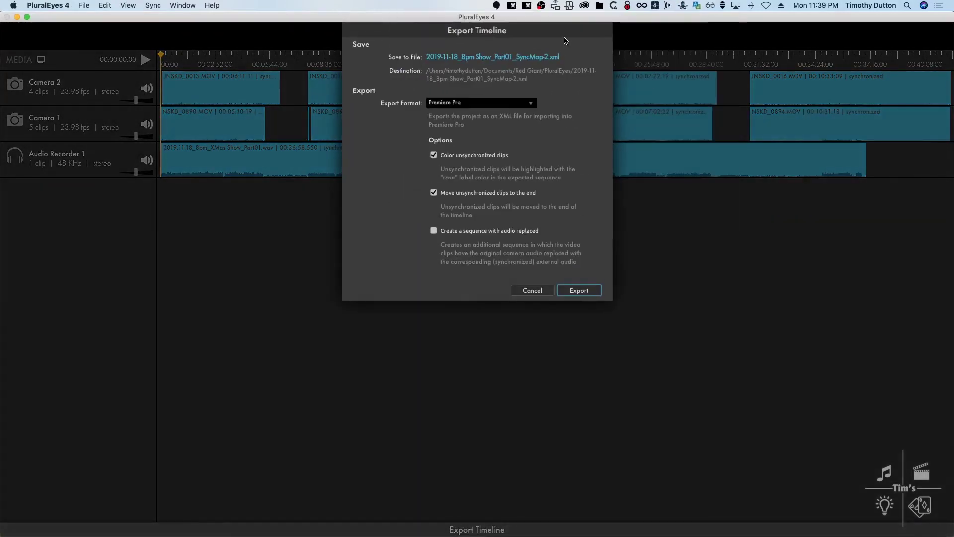
left_click(480, 59)
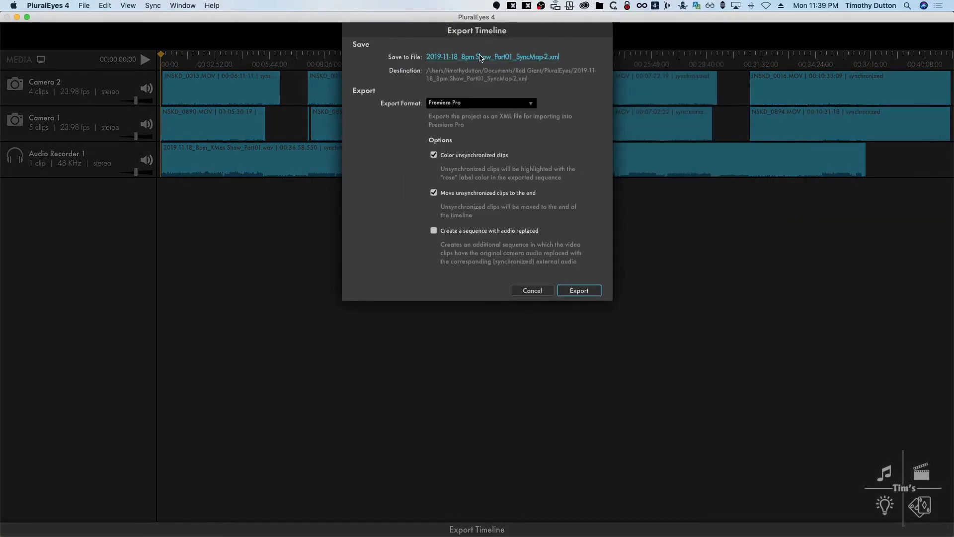
type("Syn")
type("c")
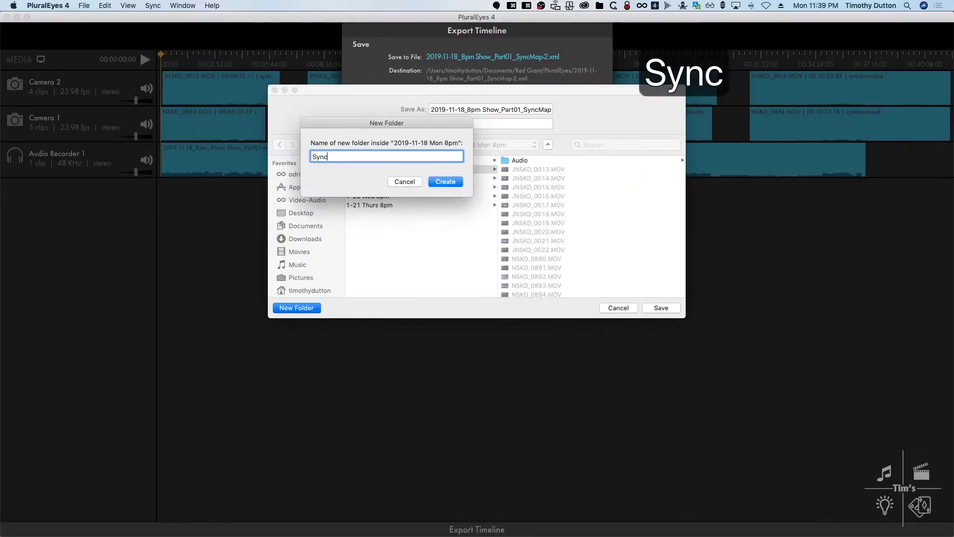
key("Return")
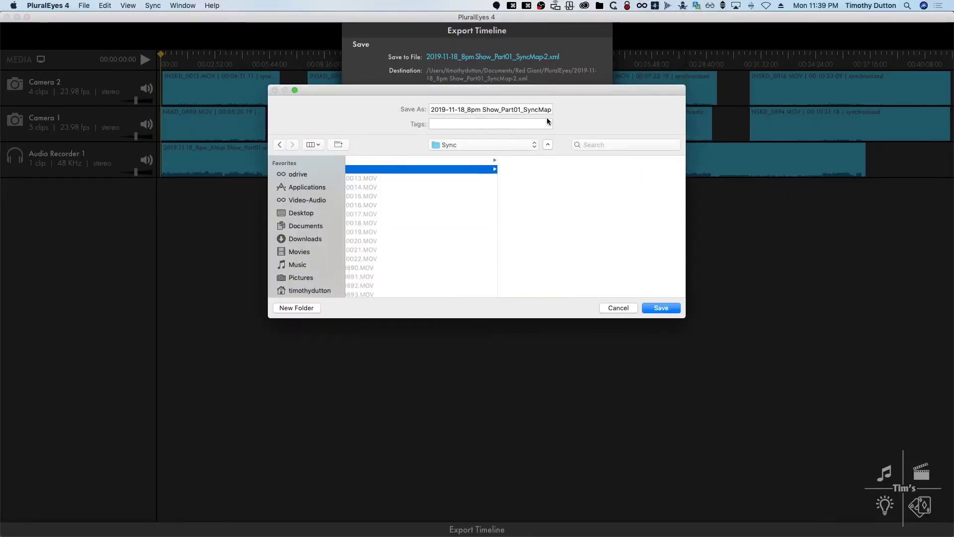
left_click(663, 308)
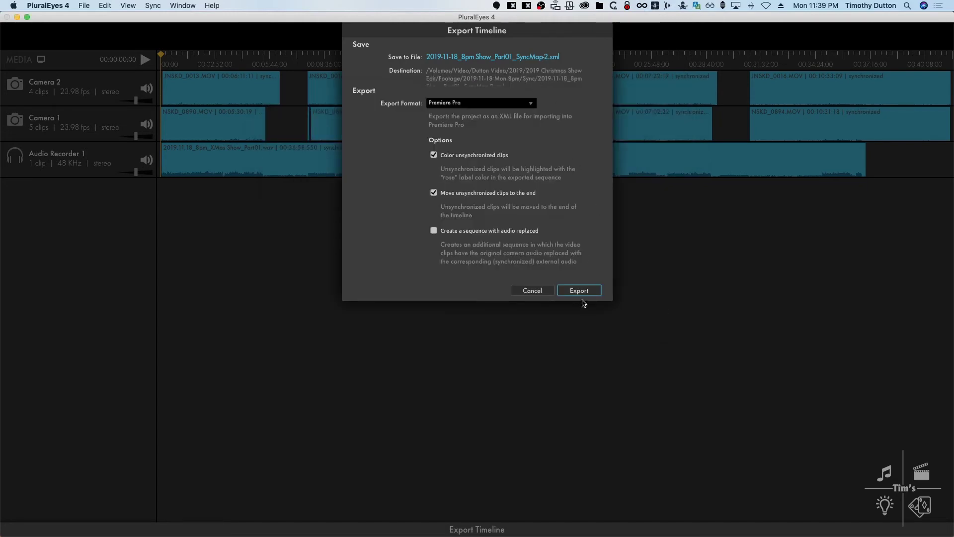
left_click(433, 193)
left_click(580, 290)
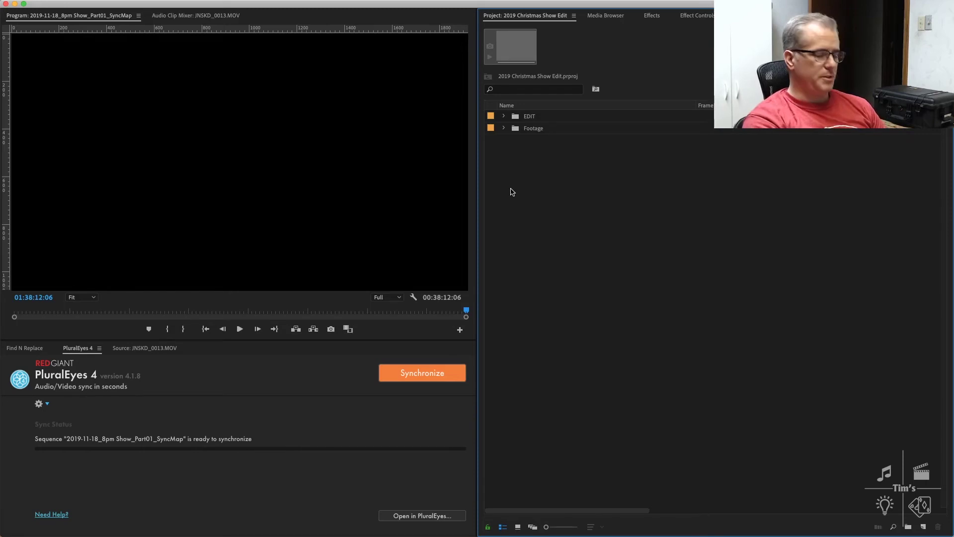
- Create a 'Temp' bin and import 2019-11-18_8pm Show_Part01_SyncMap-2.xml into it
key("super+b")
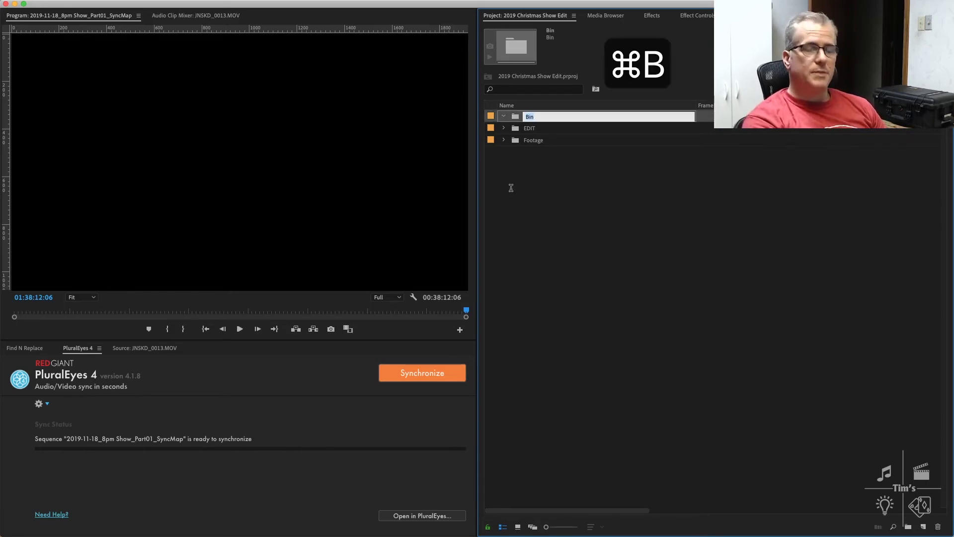
type("Temp")
key("Return")
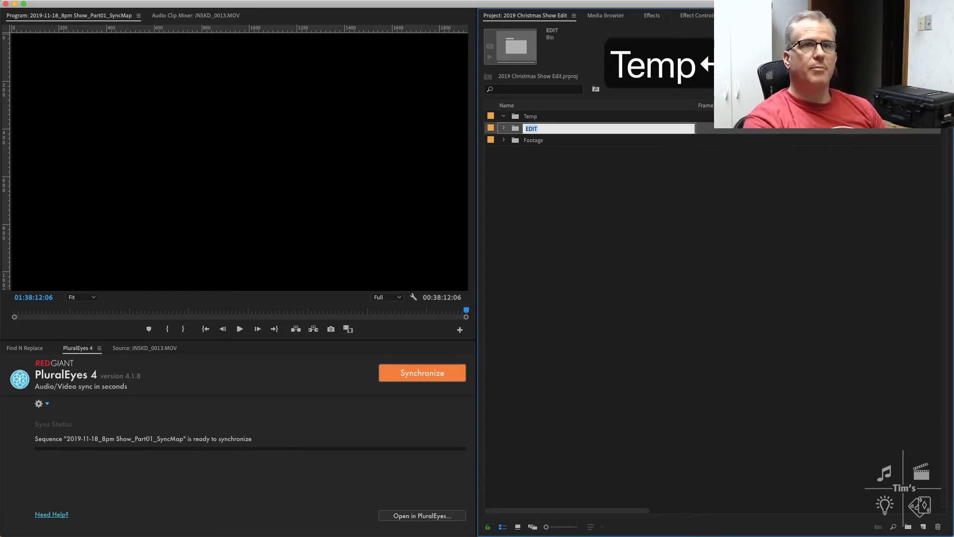
left_click(516, 119)
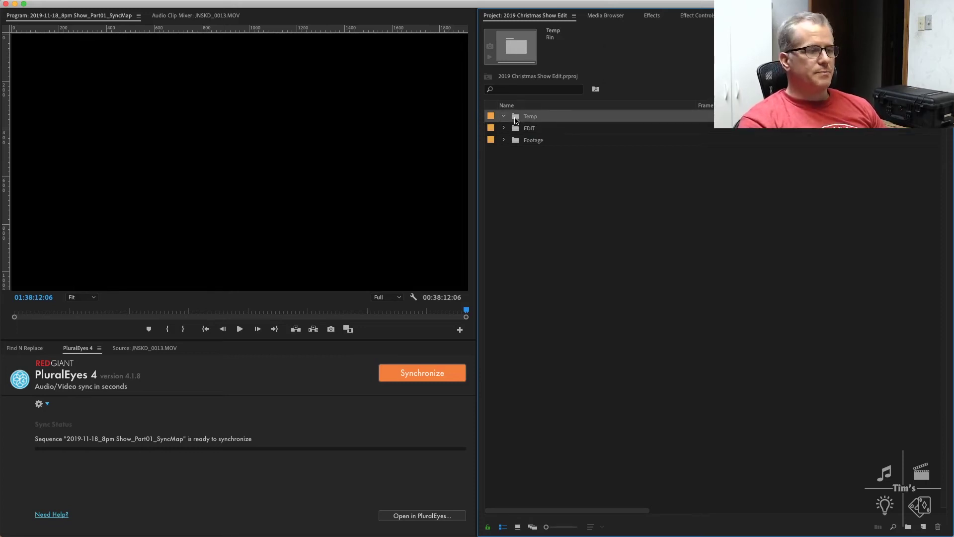
right_click(515, 119)
left_click(544, 234)
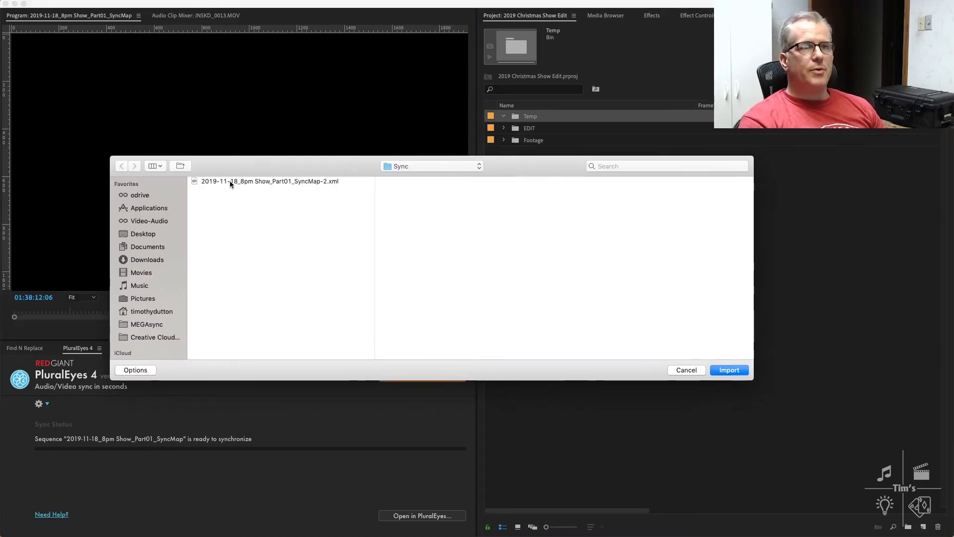
left_click(229, 181)
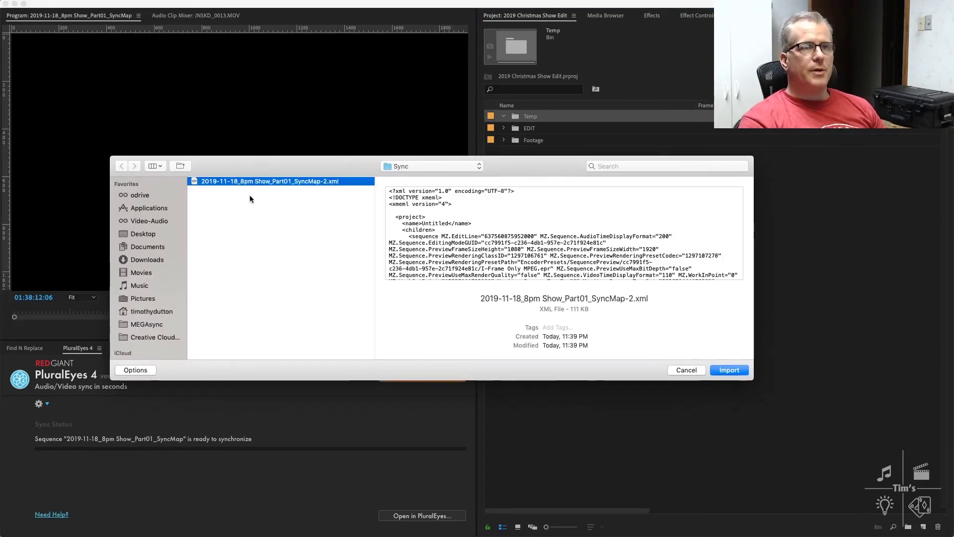
left_click(730, 368)
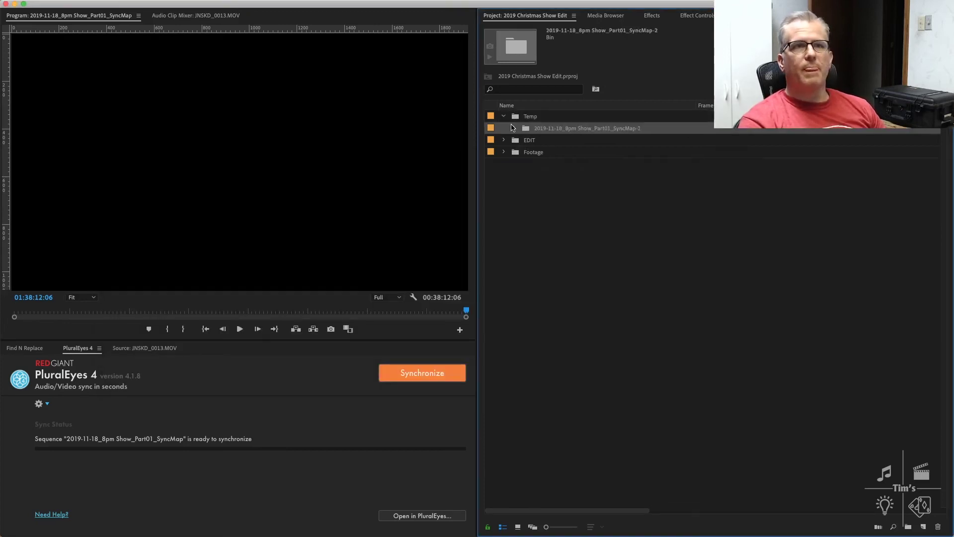
- Open the Part01_SyncMap_synced sequence from the imported SyncMap-2 bin
left_click(513, 128)
left_click(544, 140)
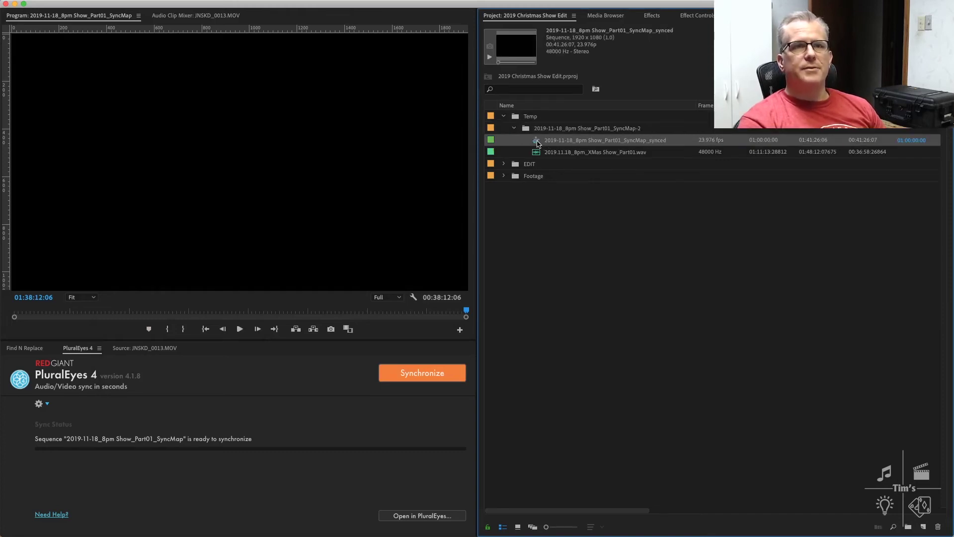
double_click(537, 143)
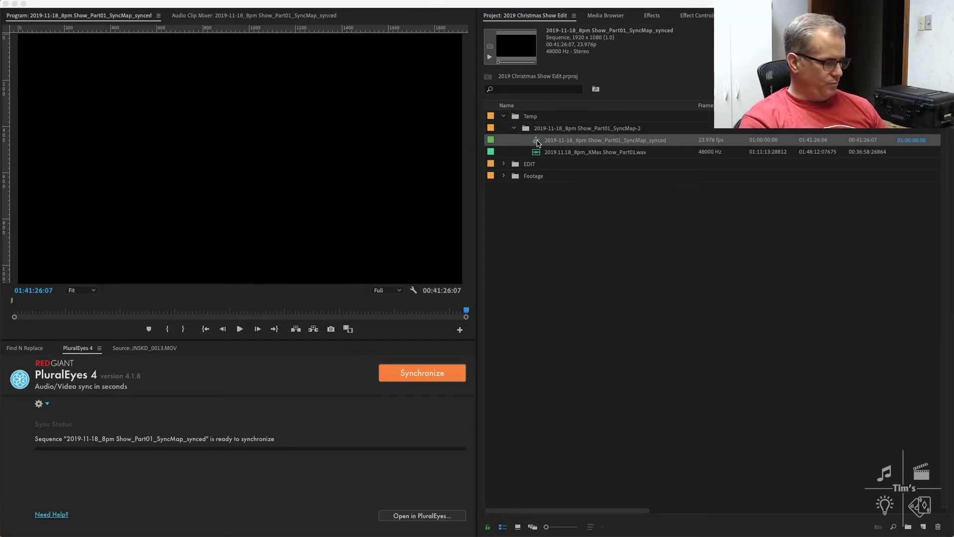
- Scrub the synced footage to 01:10:32:08, then return to the first clip pair at 01:02:29:07
key("ctrl+super+2")
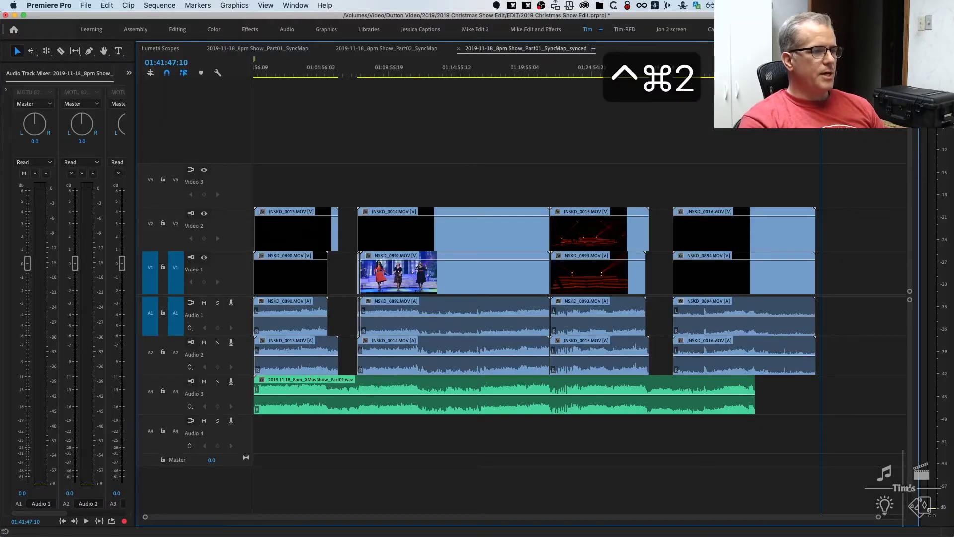
left_click(293, 73)
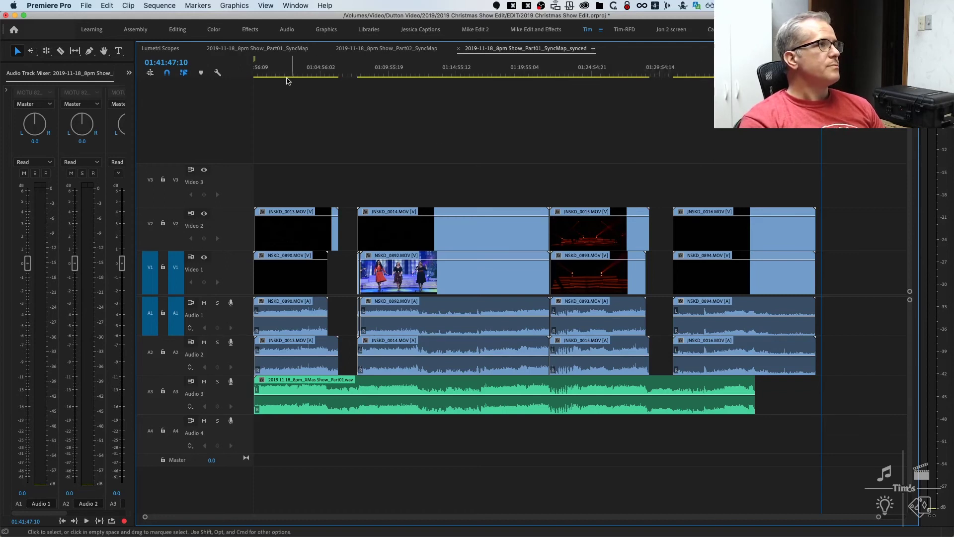
left_click_drag(371, 74, 396, 73)
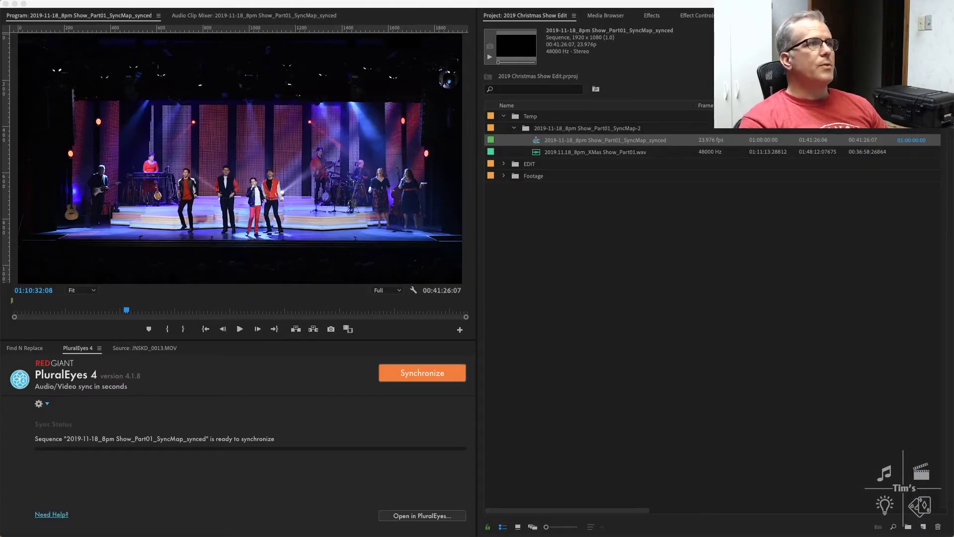
key("Down")
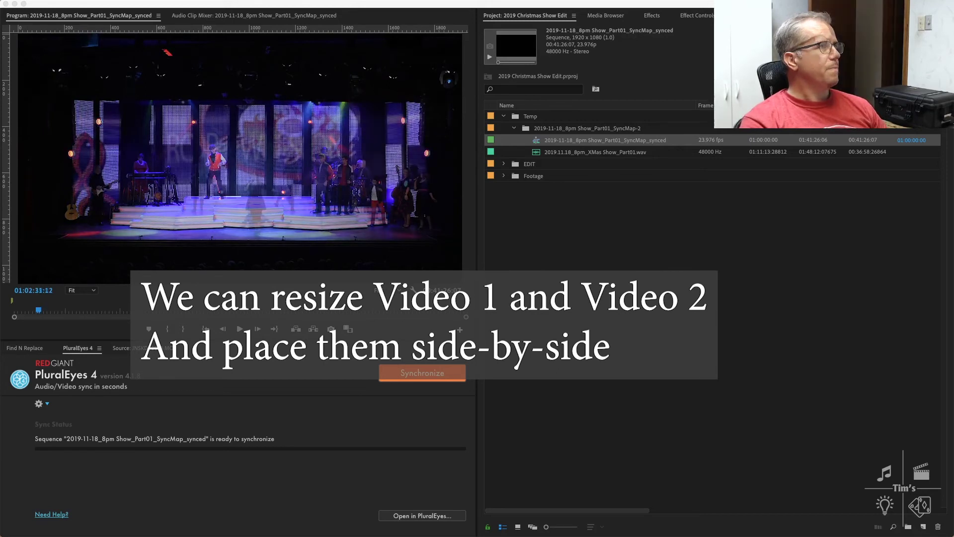
left_click(39, 310)
key("ctrl+super+2")
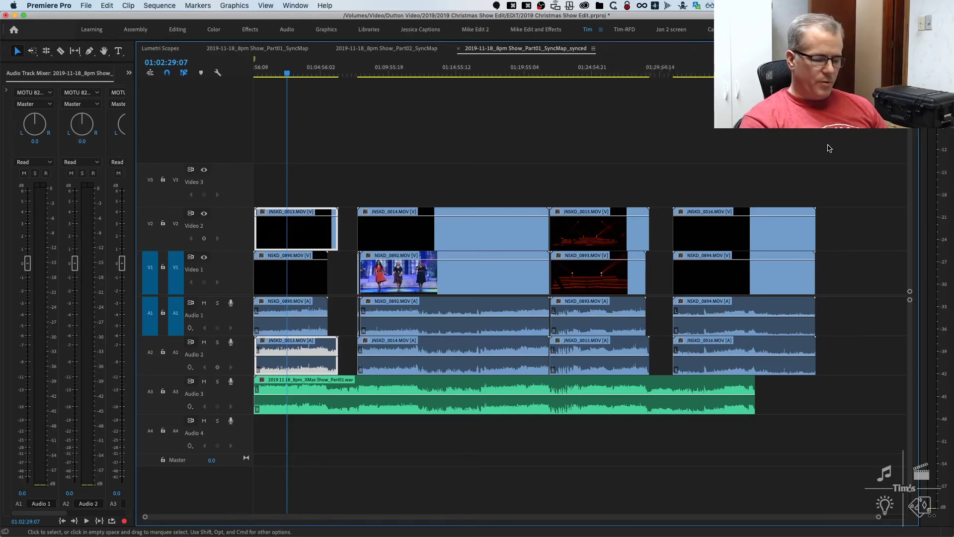
key("ctrl+super+1")
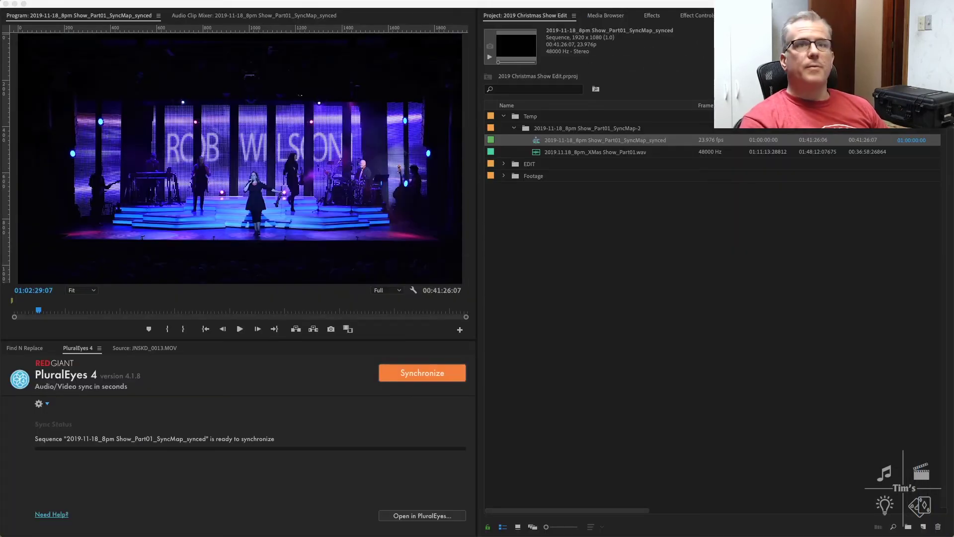
- Set the JNSKD_0013 clip's Motion to Position X 1440 and Scale 50%
left_click(693, 16)
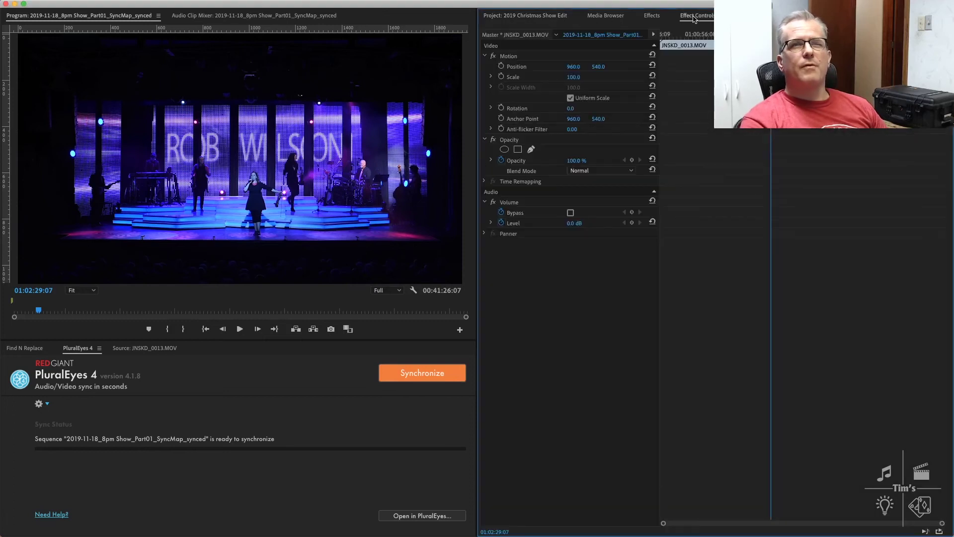
left_click(576, 66)
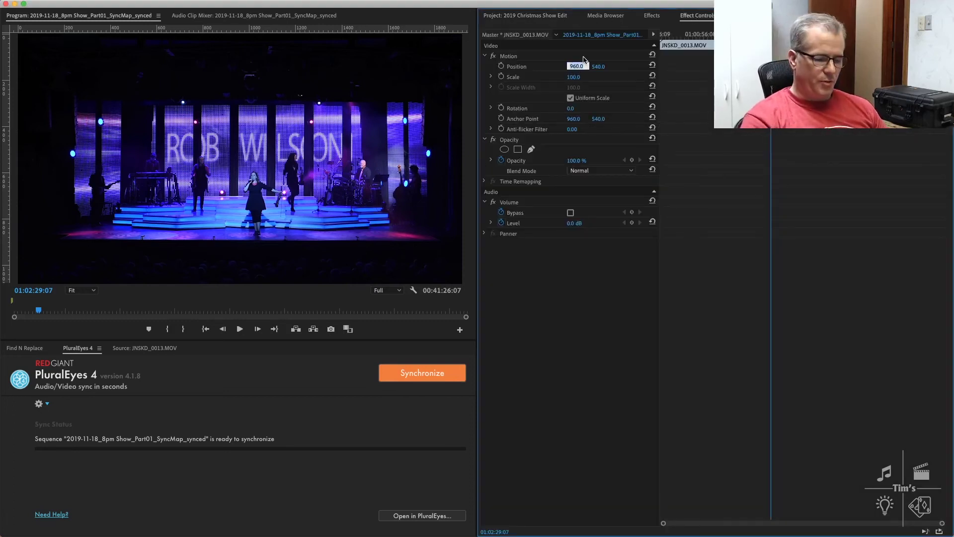
type("480")
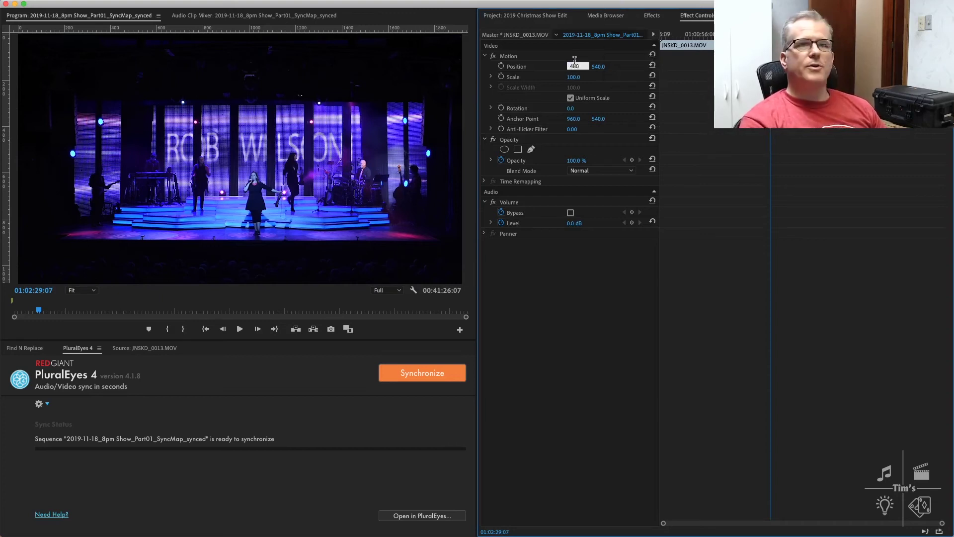
key("Return")
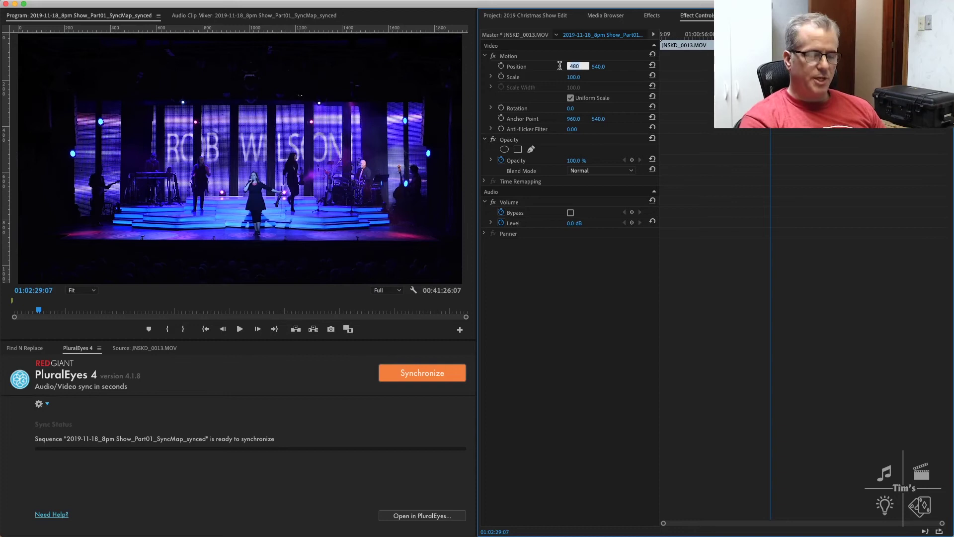
type("144")
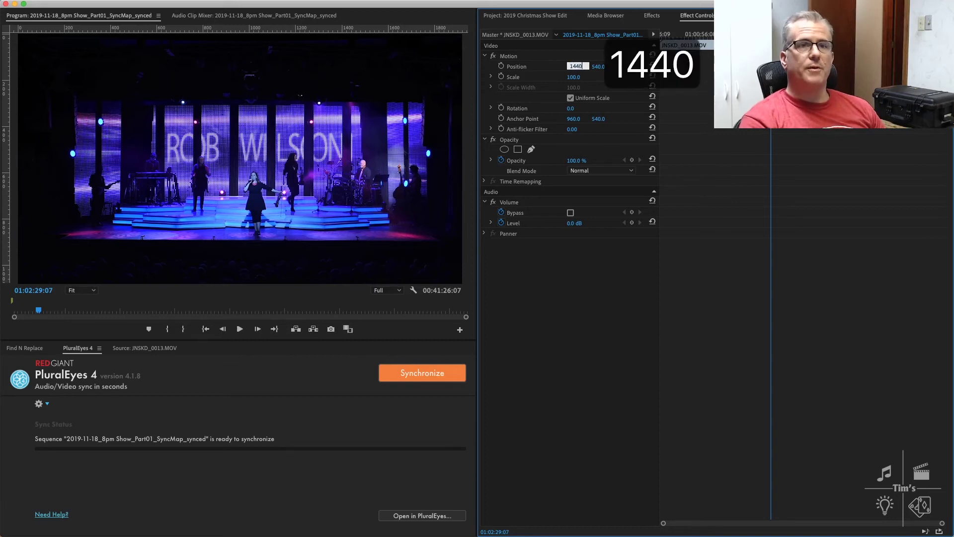
type("0")
key("Tab")
key("Tab")
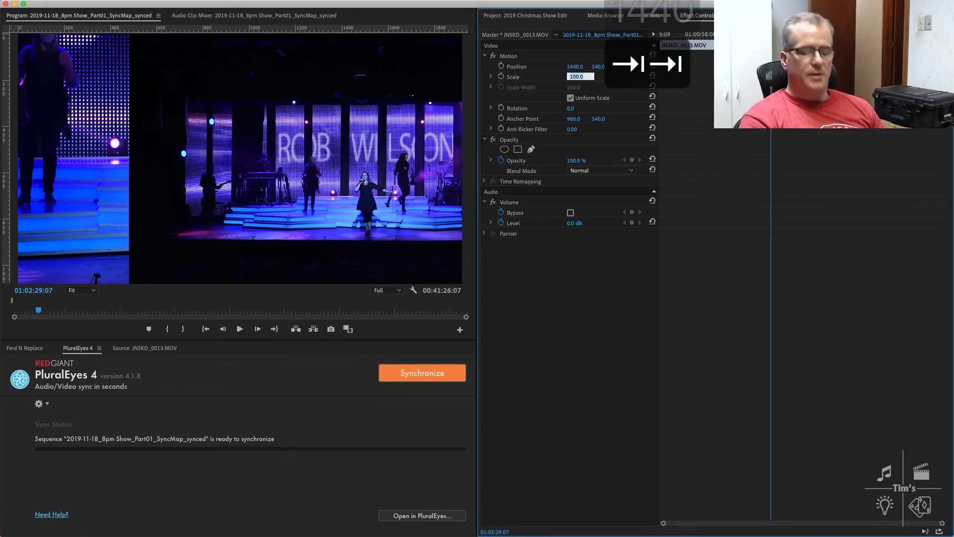
type("50")
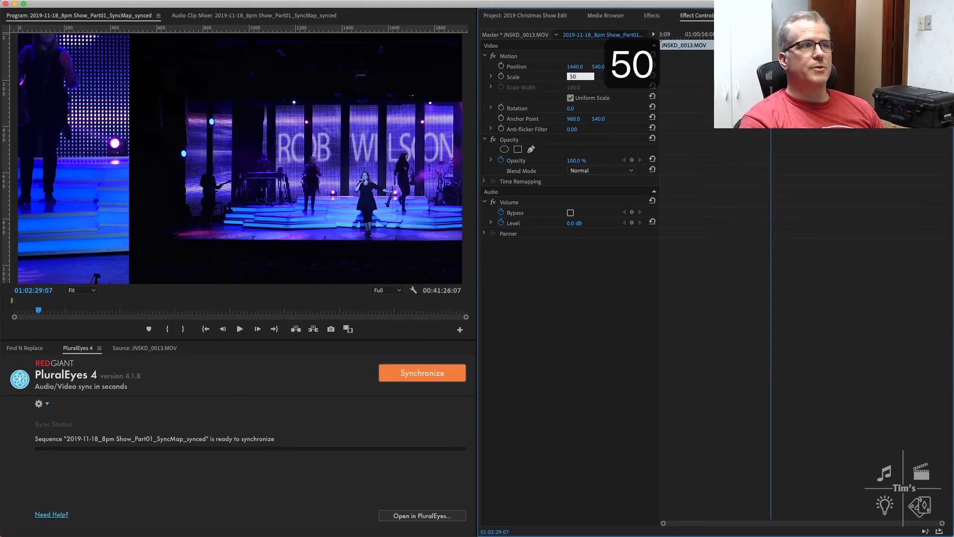
key("Return")
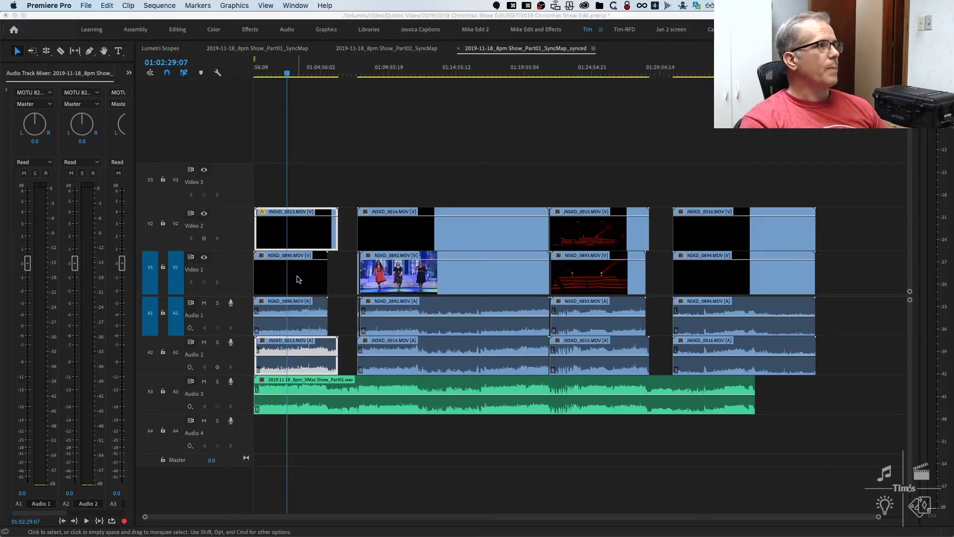
left_click(298, 277)
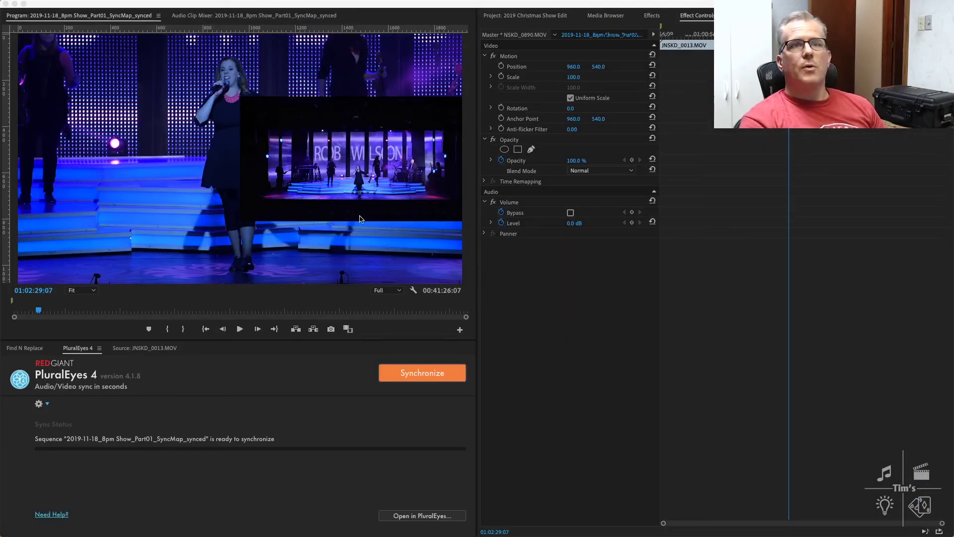
- Set NSKD_0890 to Position X 480 and Scale 50%, then step through the side-by-side layout
left_click(573, 66)
type("4")
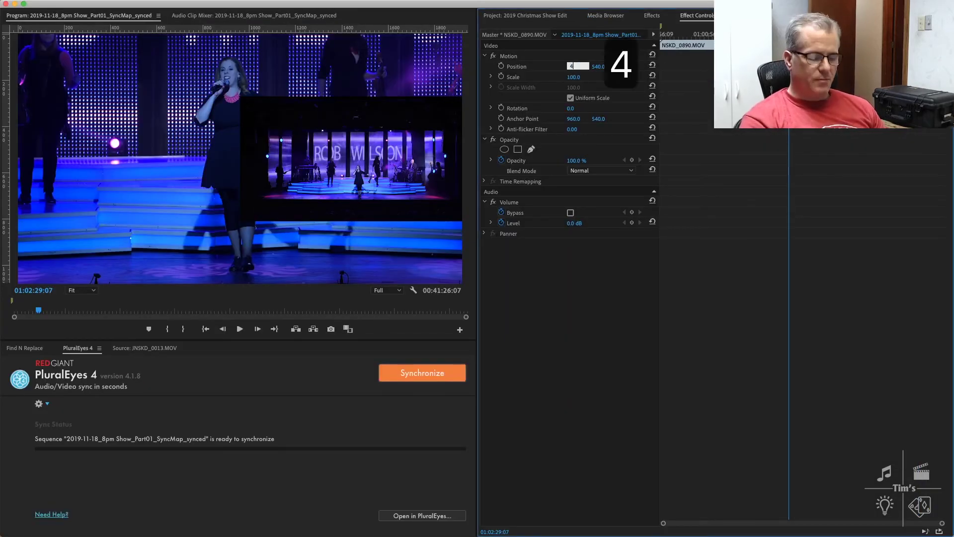
type("80")
key("Tab")
key("Tab")
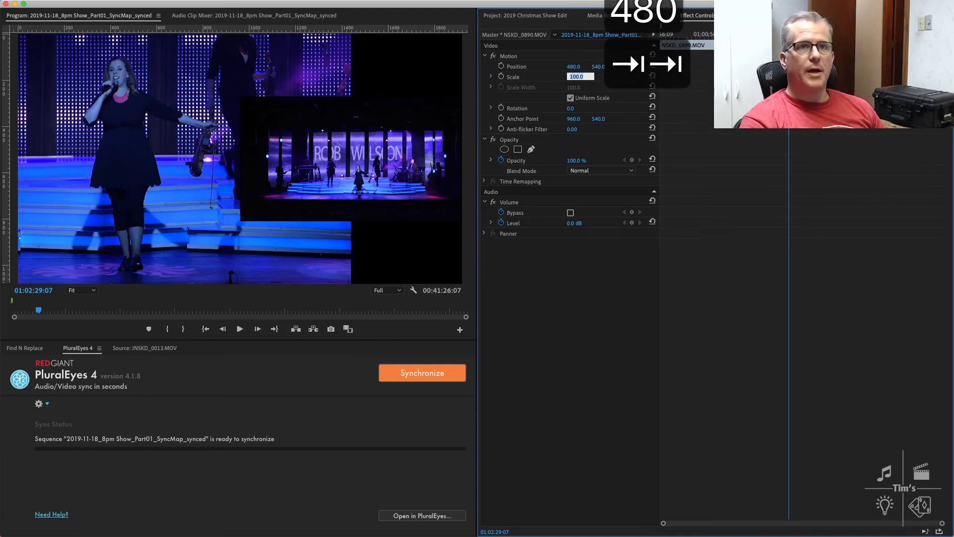
type("50")
key("Tab")
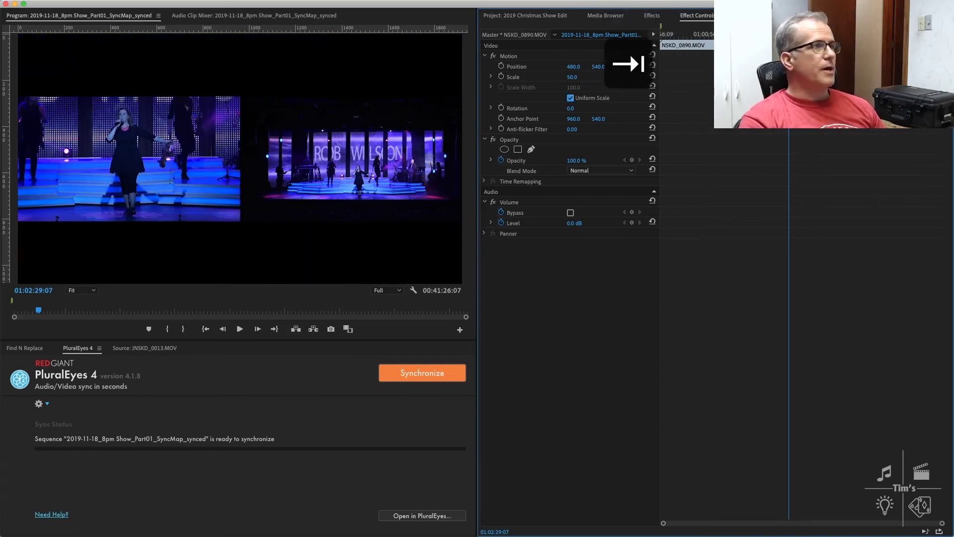
key("Up")
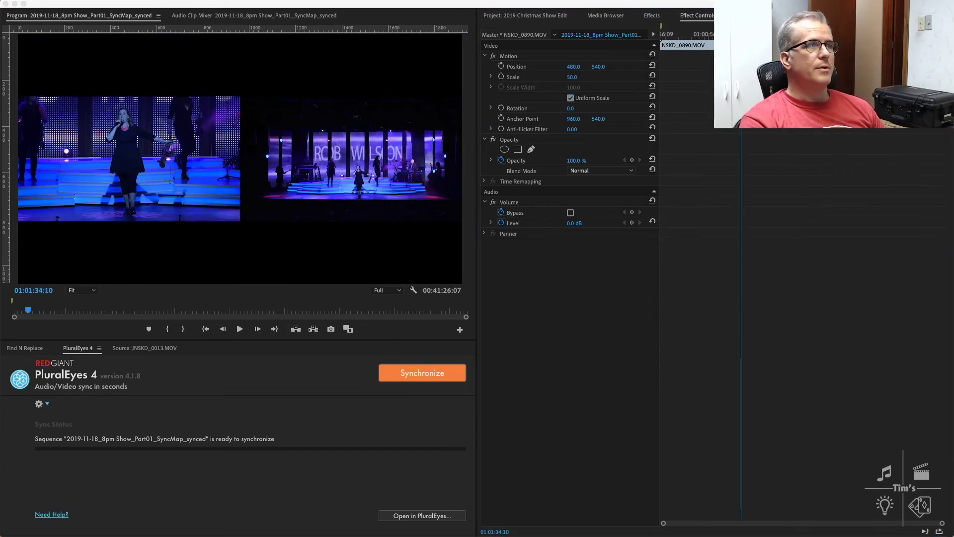
key("Down")
key("Down")
key("Down")
key("Down")
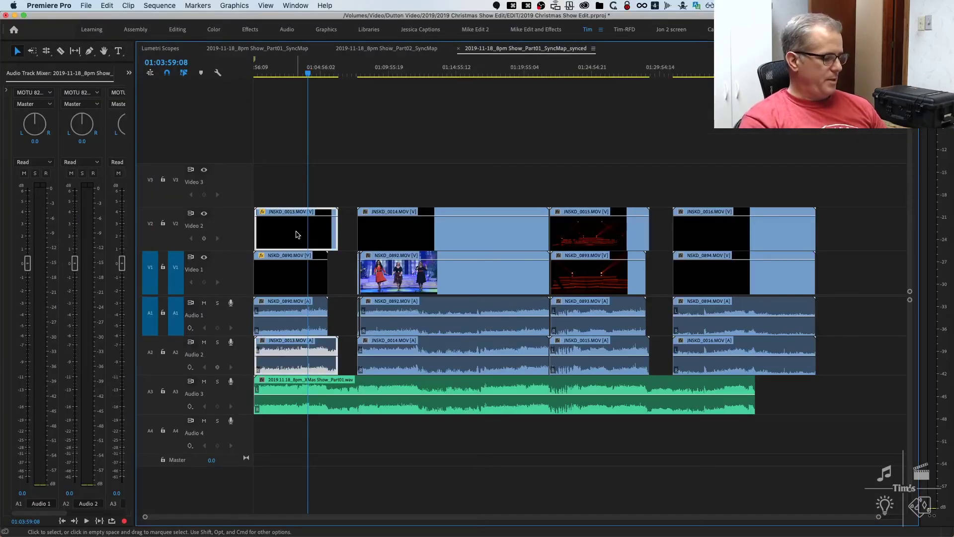
- Paste JNSKD_0013's Motion attributes onto Video 2 clips 0014, 0015 and 0016
key("super+c")
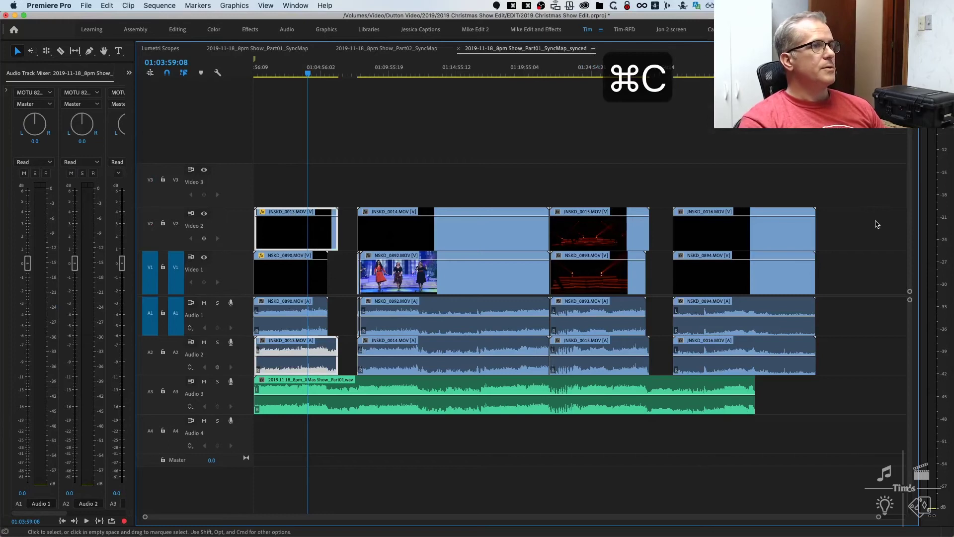
left_click_drag(875, 221, 427, 232)
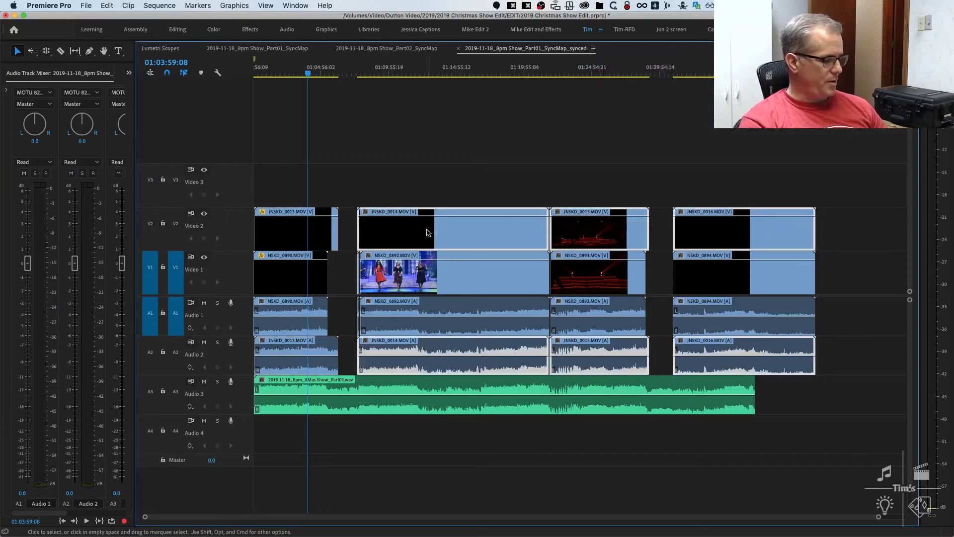
key("alt+super+v")
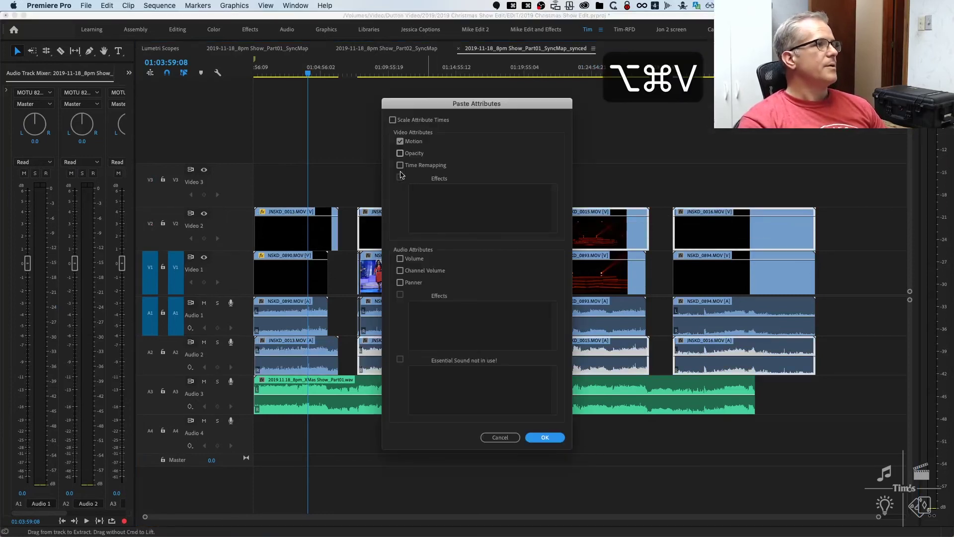
left_click(401, 141)
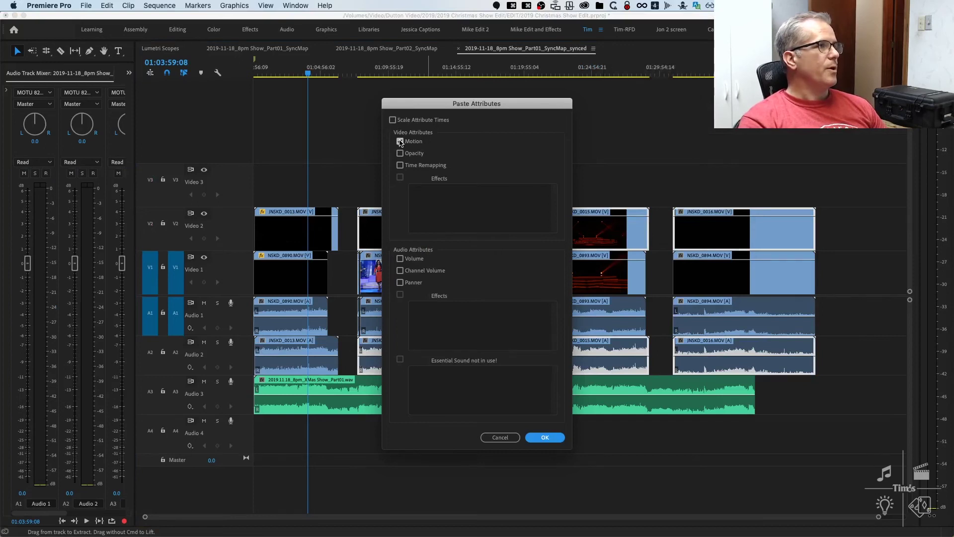
left_click(544, 437)
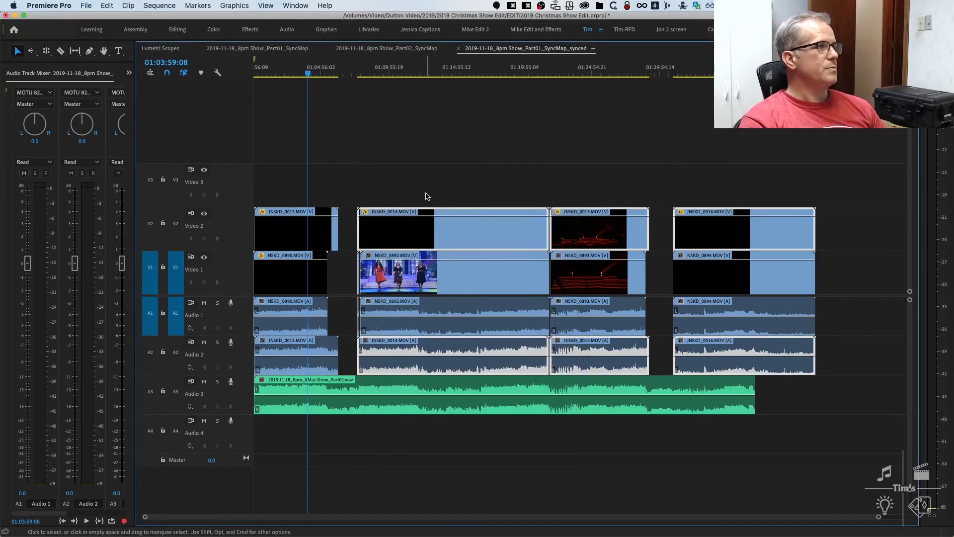
left_click(399, 72)
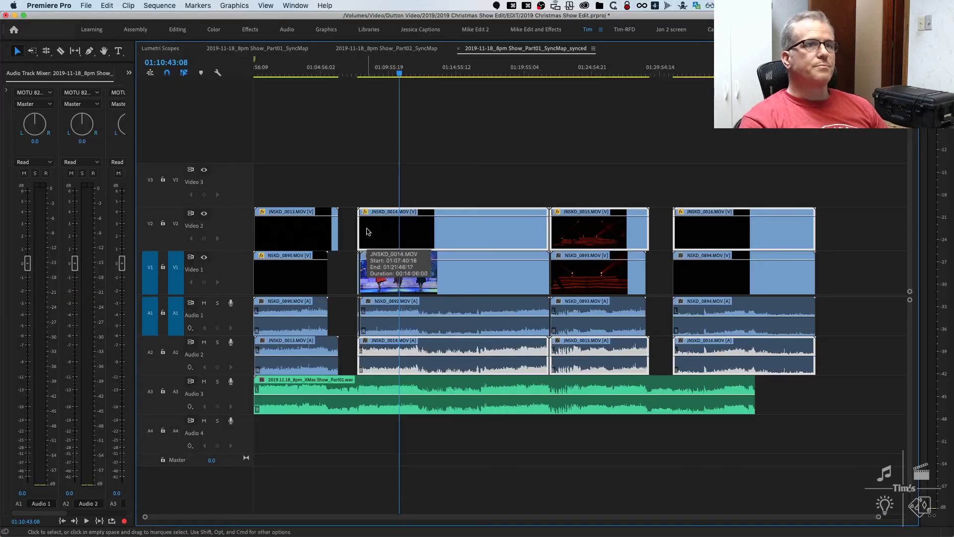
- Copy NSKD_0890 and paste its Motion attributes onto NSKD_0892, 0893 and 0894
left_click(399, 281)
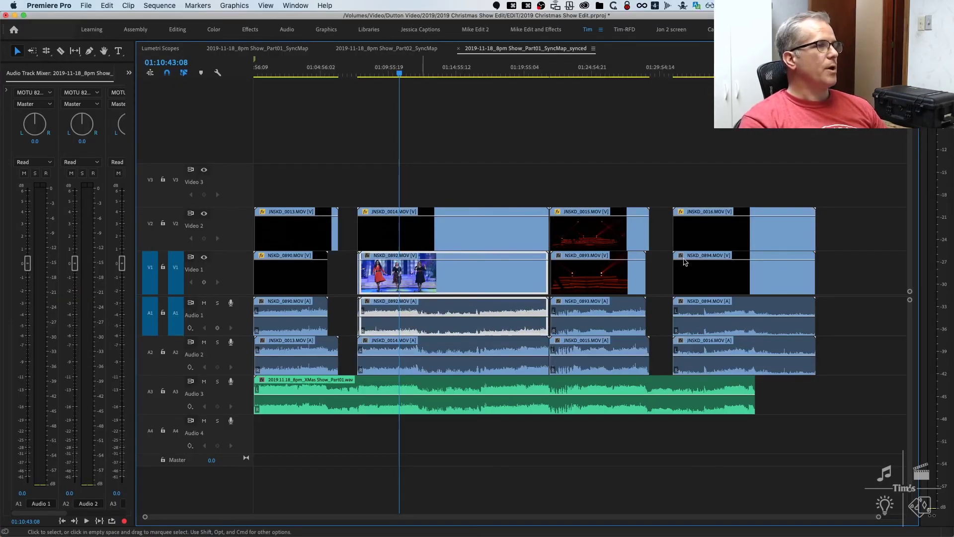
left_click_drag(867, 277, 433, 307)
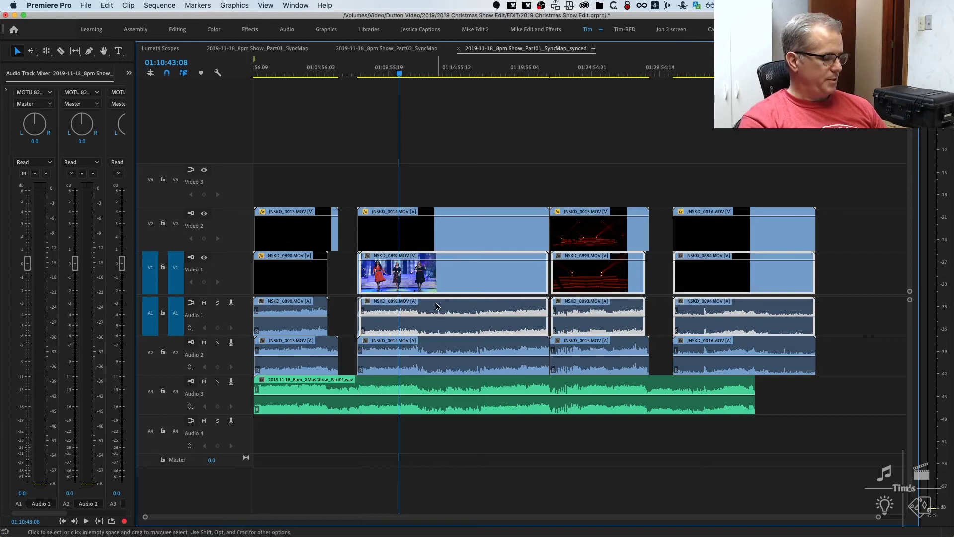
left_click(285, 281)
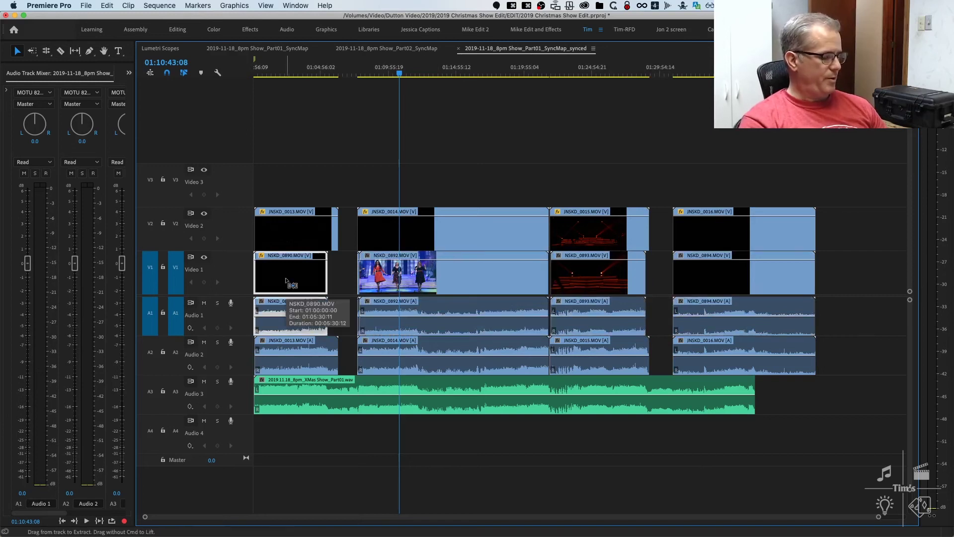
key("super+c")
left_click_drag(846, 277, 365, 310)
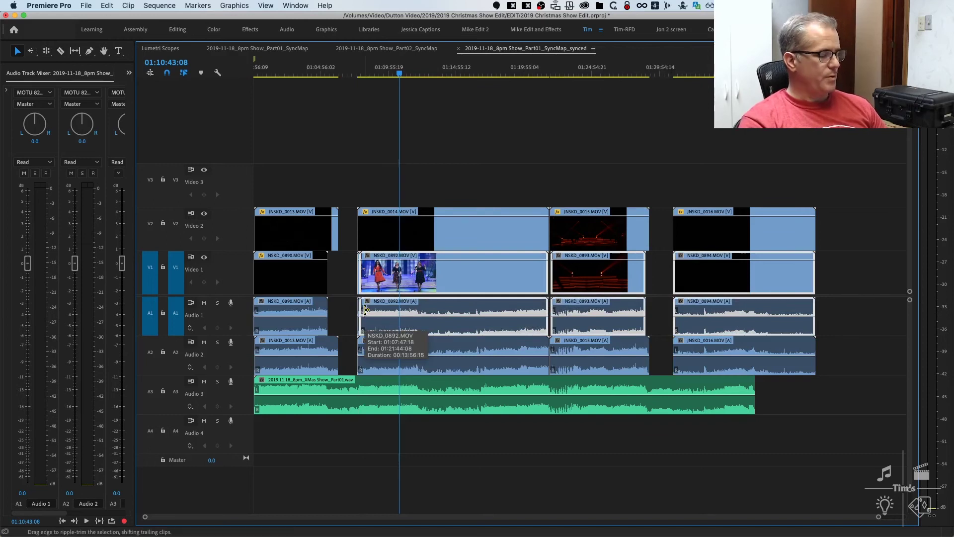
key("alt+super+v")
left_click(400, 141)
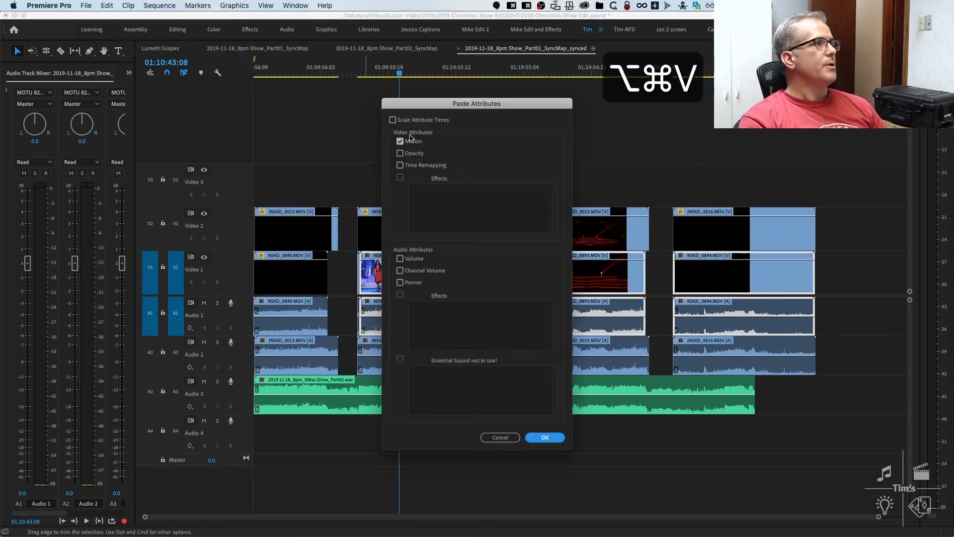
left_click(545, 436)
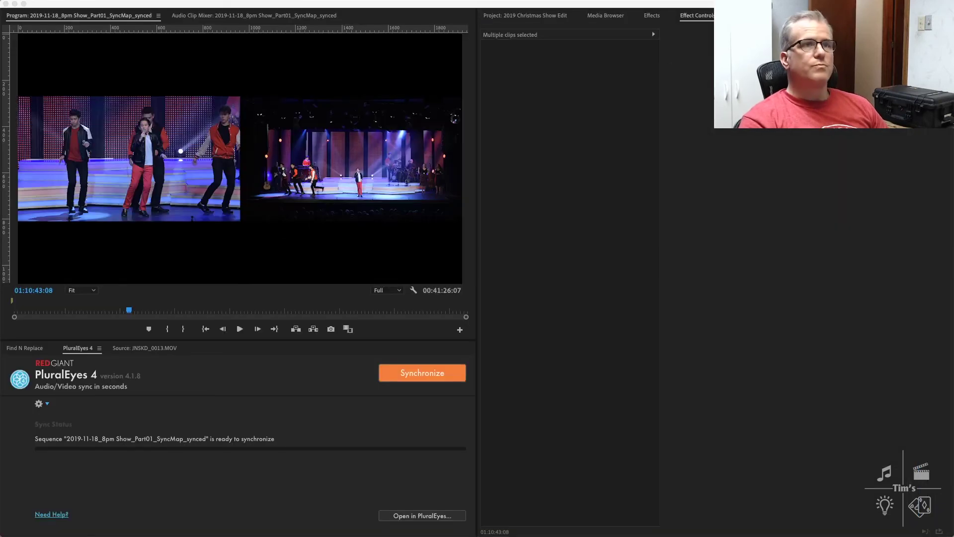
- Step through every edit point and play the Part01 sequence to check the side-by-side sync
key("Down")
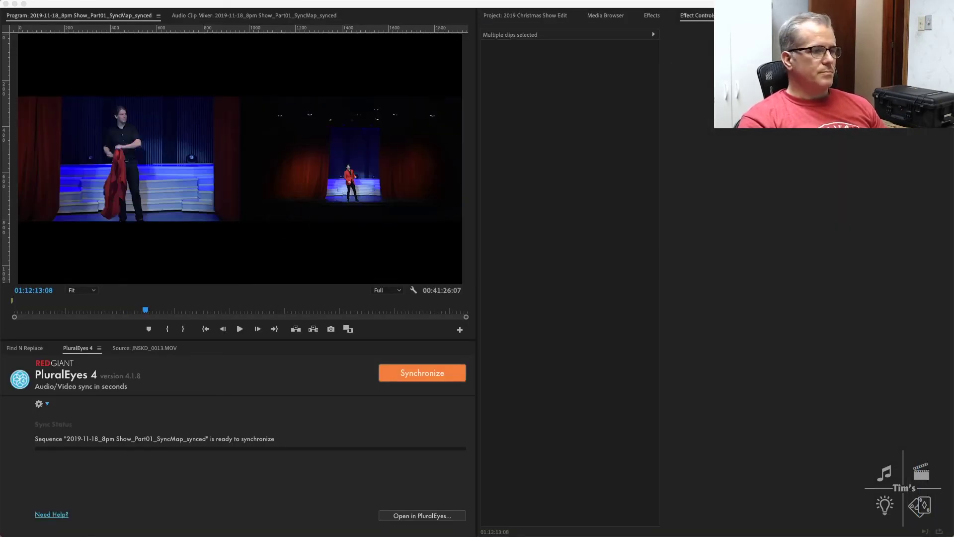
key("Down")
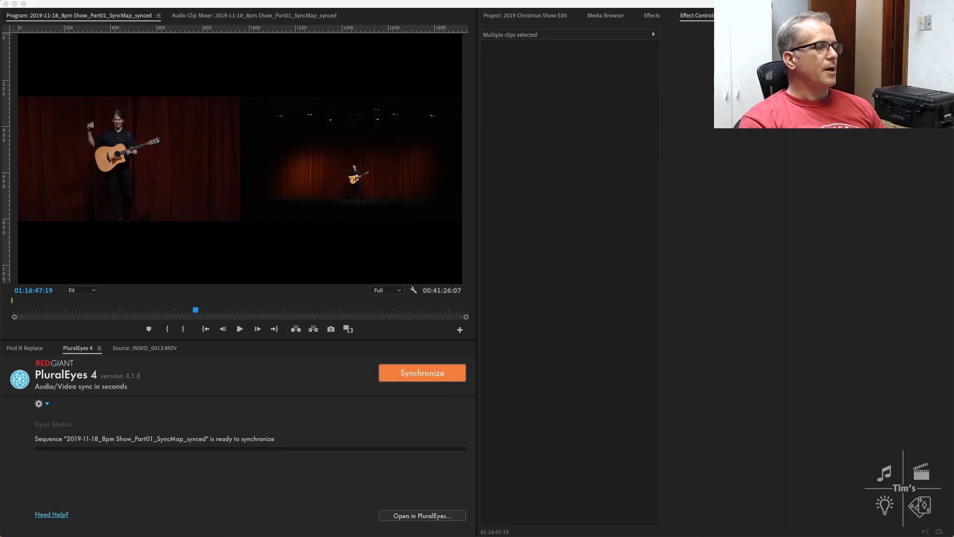
key("Down")
key("Down")
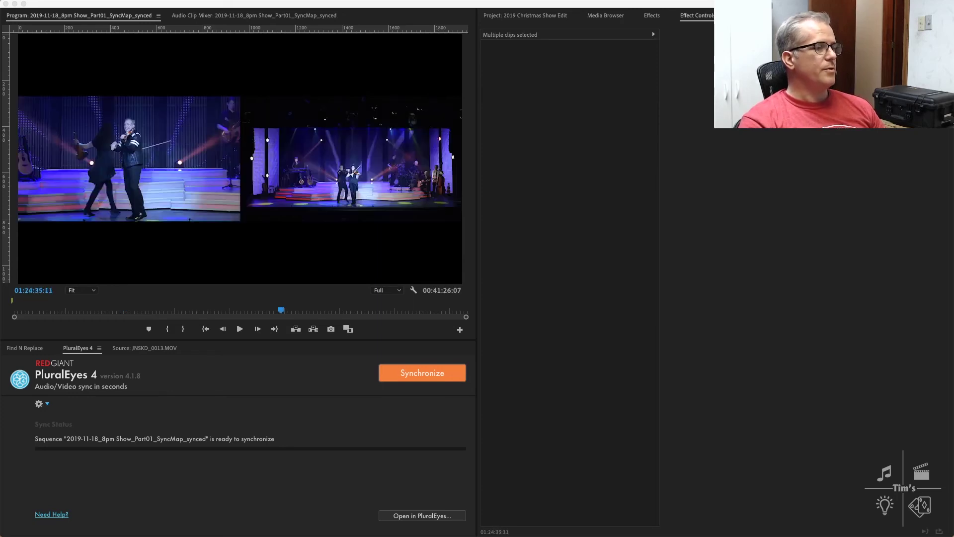
key("Up")
key("Down")
key("Down")
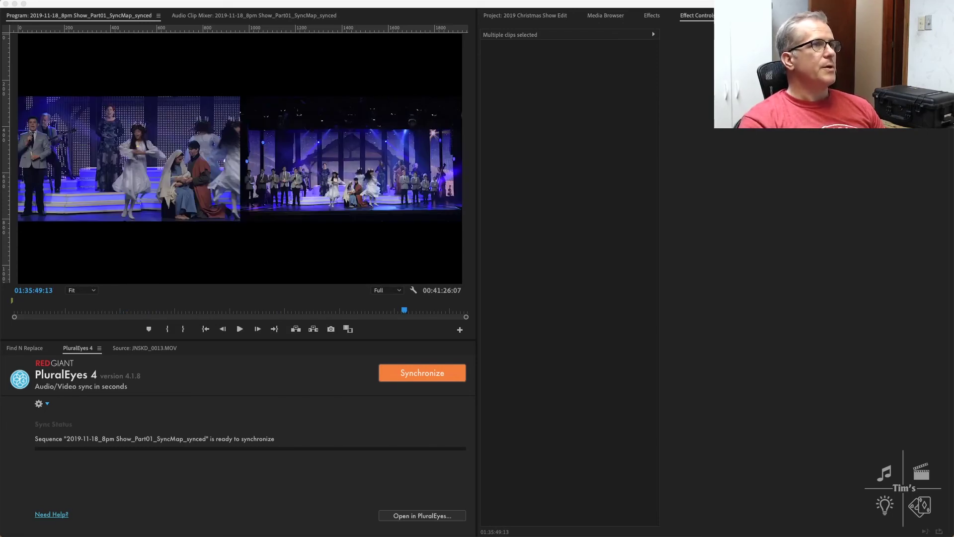
key("Up")
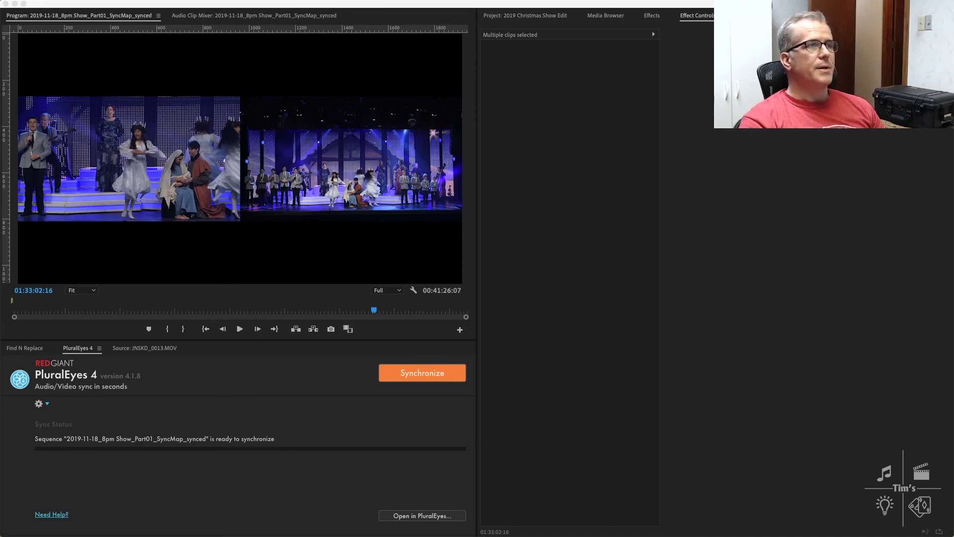
key("space")
key("Up")
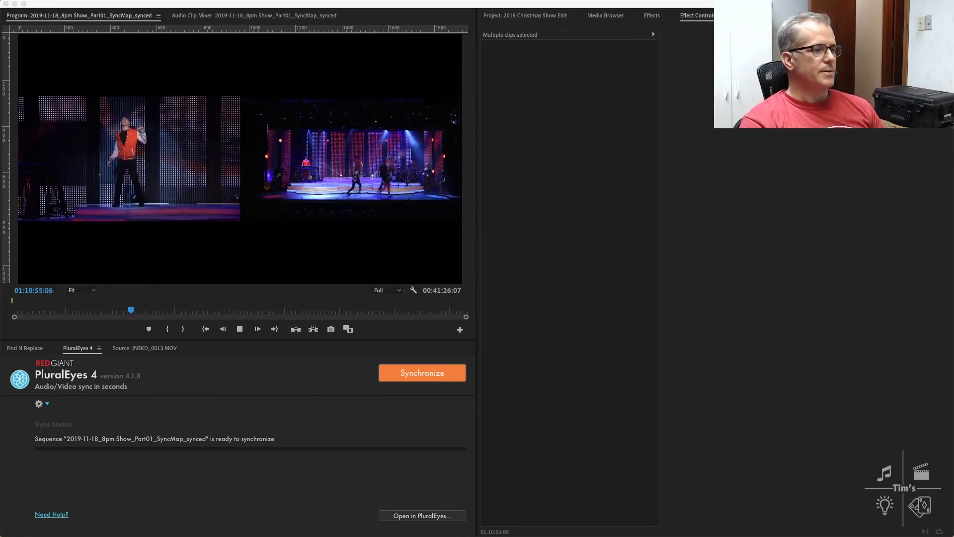
key("space")
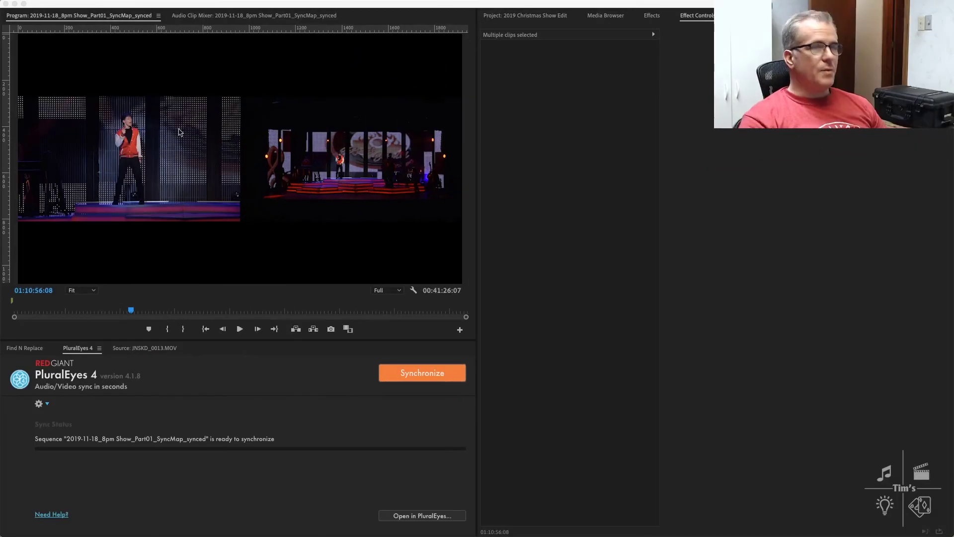
left_click(512, 15)
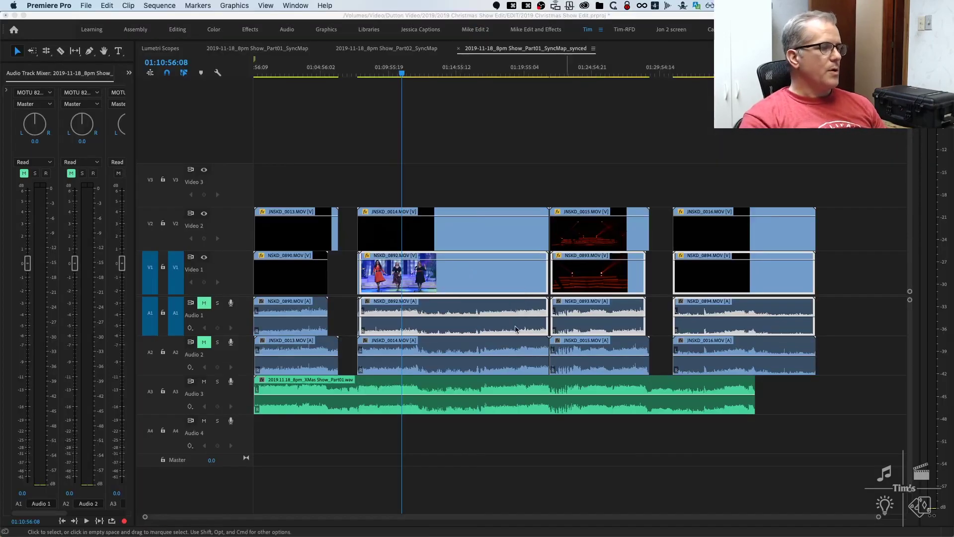
- Select the green 2019-11-18_8pm_XMas Show_Part01.wav clip on track A3
left_click(465, 386)
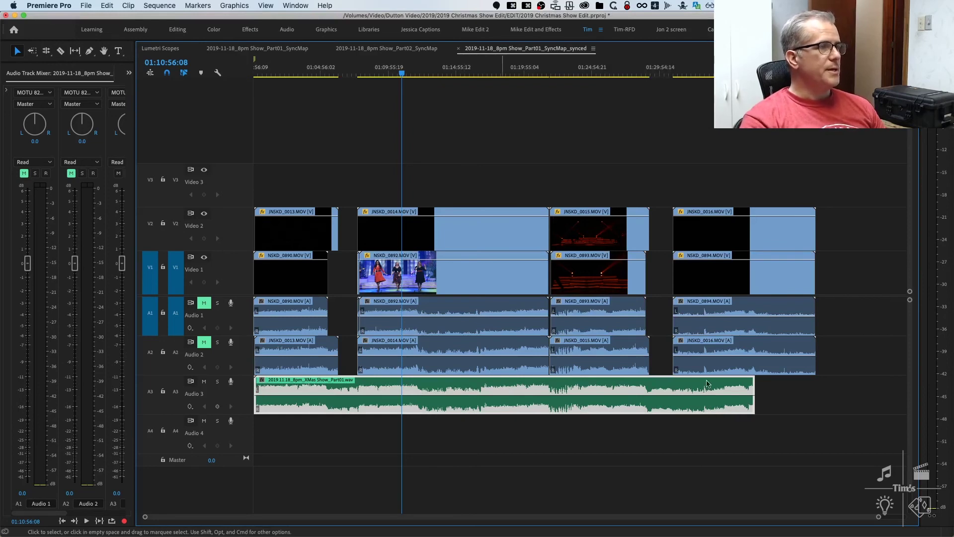
left_click(772, 391)
left_click(610, 386)
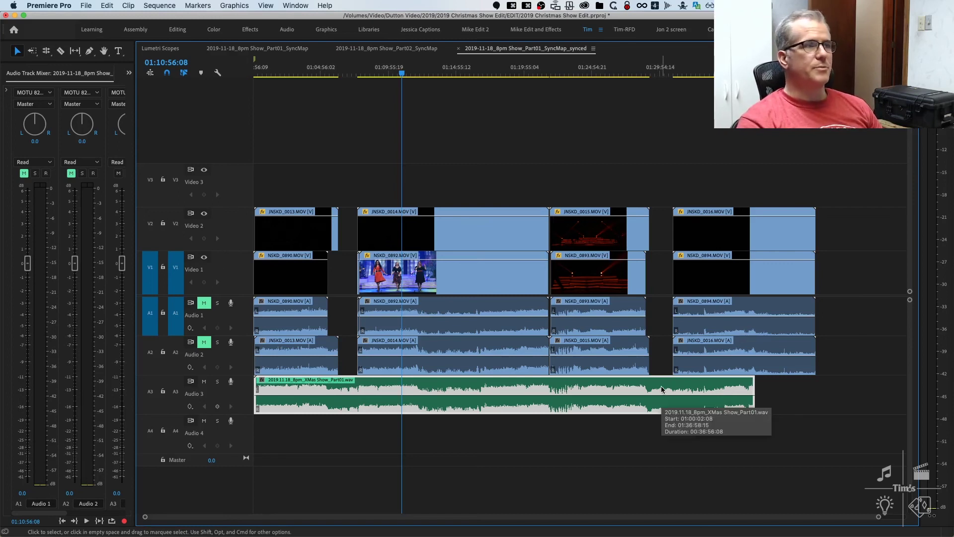
- Replace the A3 clip with the original Part01 WAV from the Footage bin
right_click(596, 386)
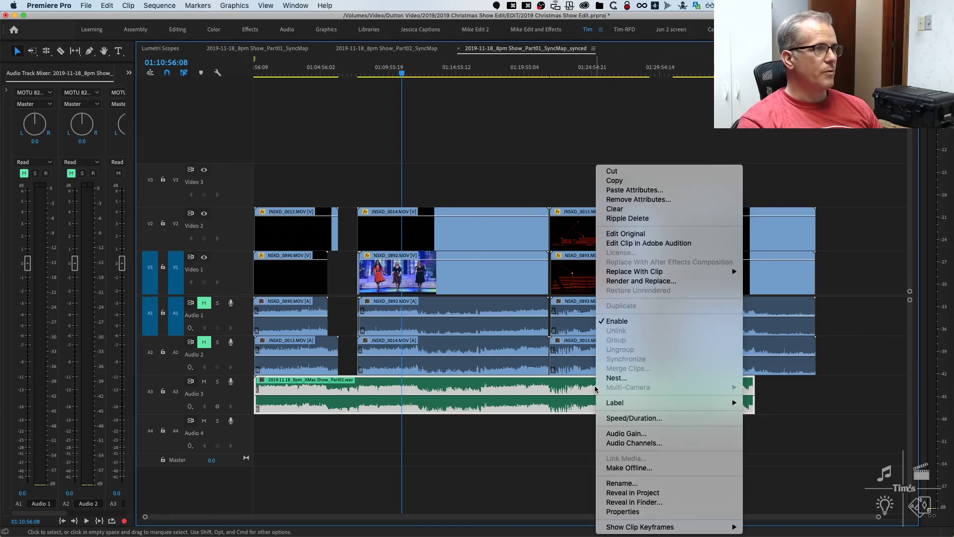
left_click(627, 493)
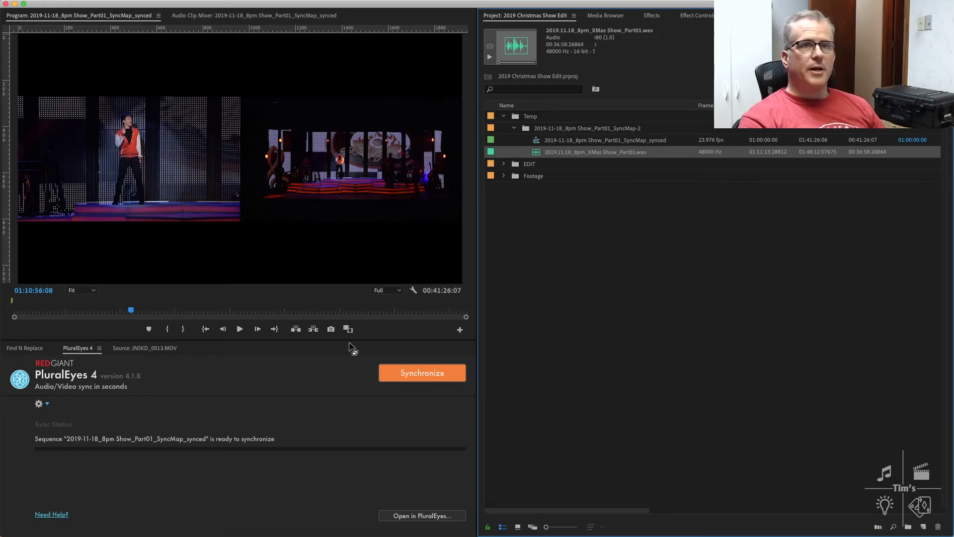
left_click(503, 176)
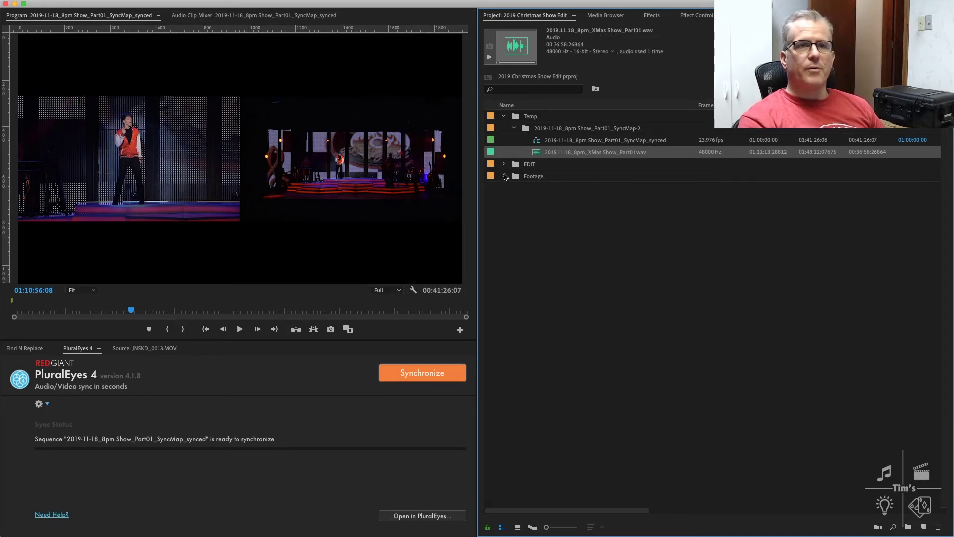
left_click(514, 199)
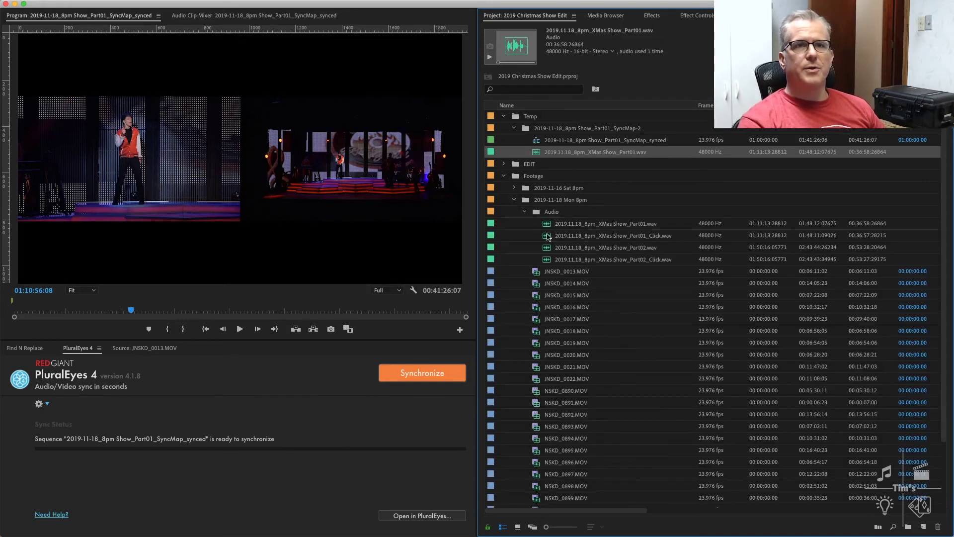
left_click(599, 226)
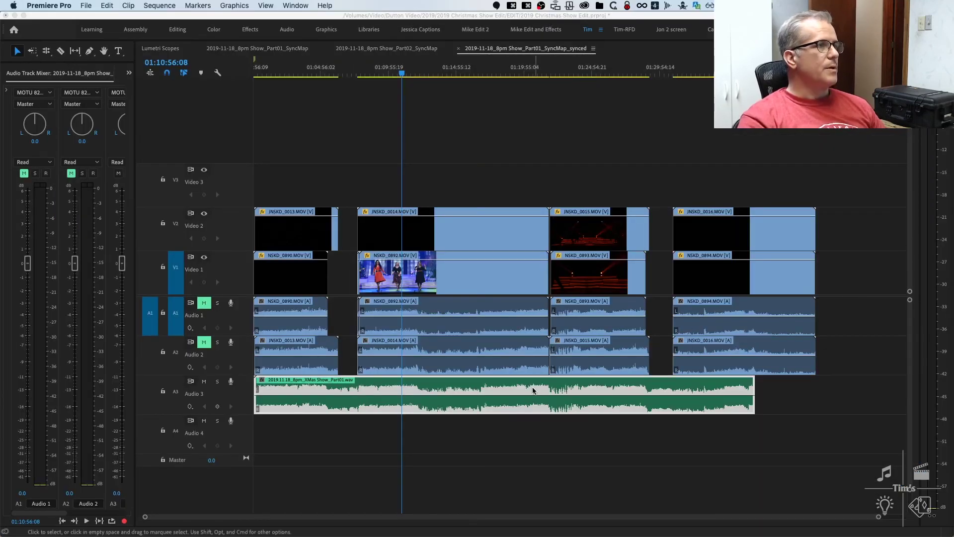
right_click(530, 393)
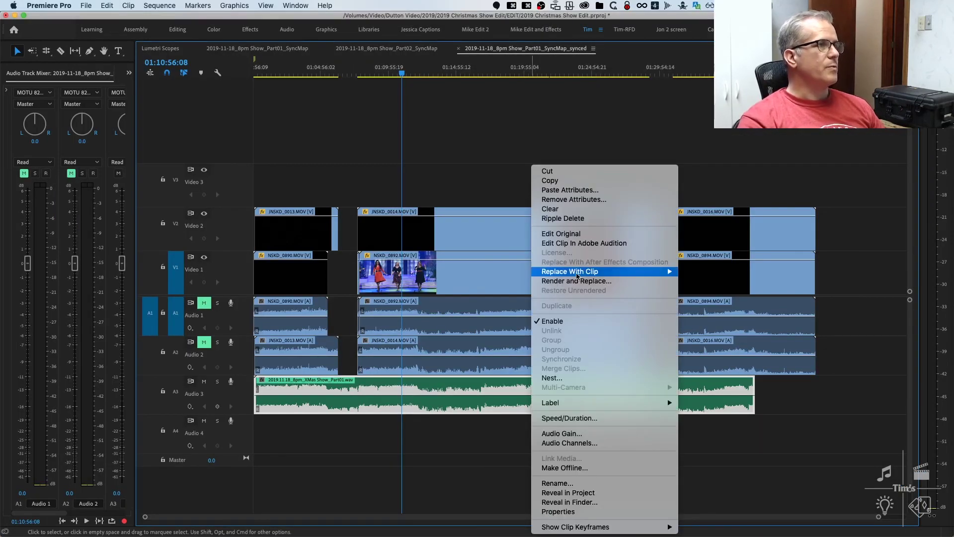
mouse_move(589, 273)
left_click(705, 291)
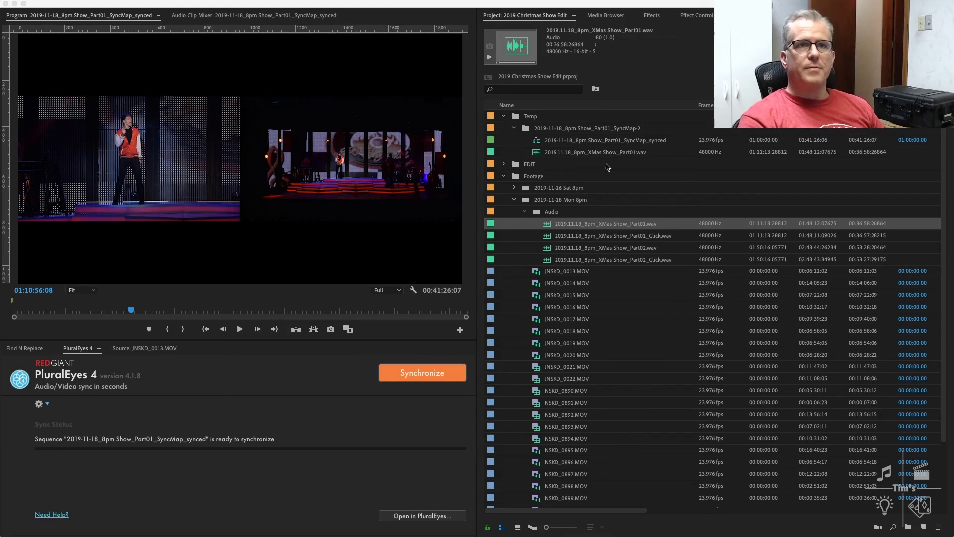
- Delete the duplicate Part01 WAV from the Temp bin
left_click(534, 152)
key("BackSpace")
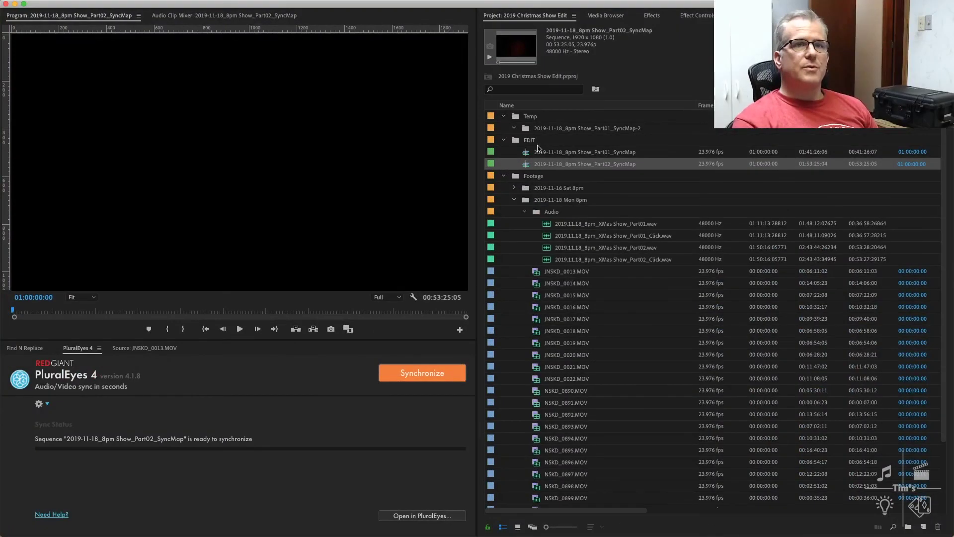
left_click(529, 152)
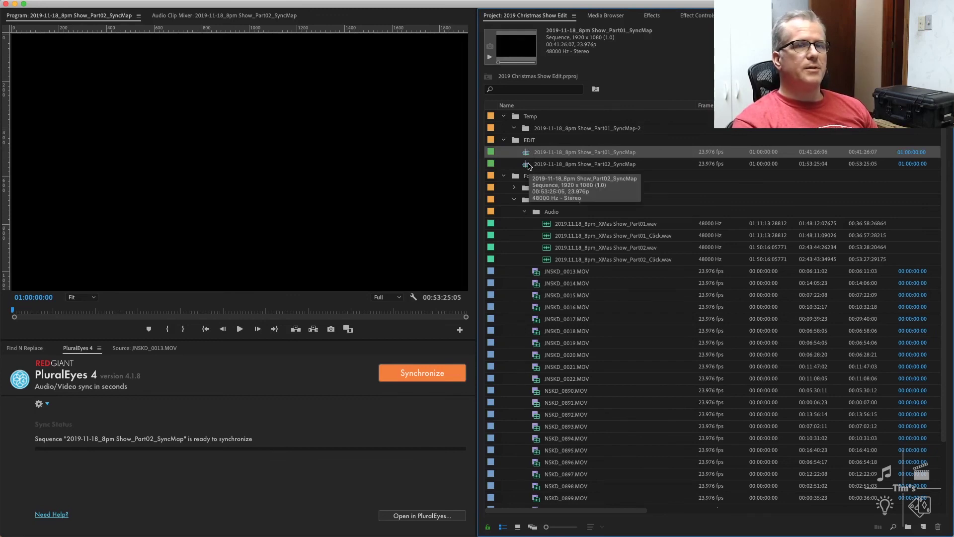
- Select the 2019-11-18_8pm Show_Part02_SyncMap sequence in the EDIT bin
left_click(528, 168)
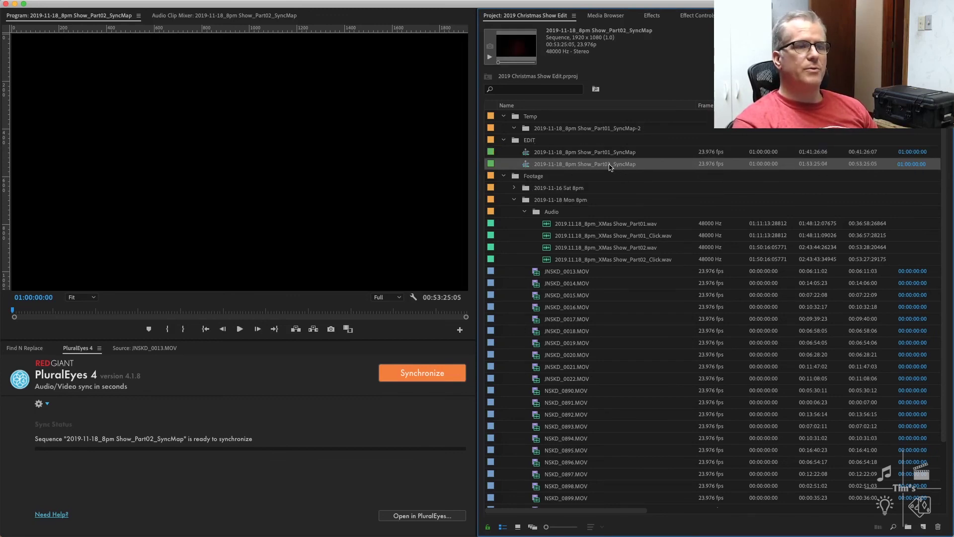